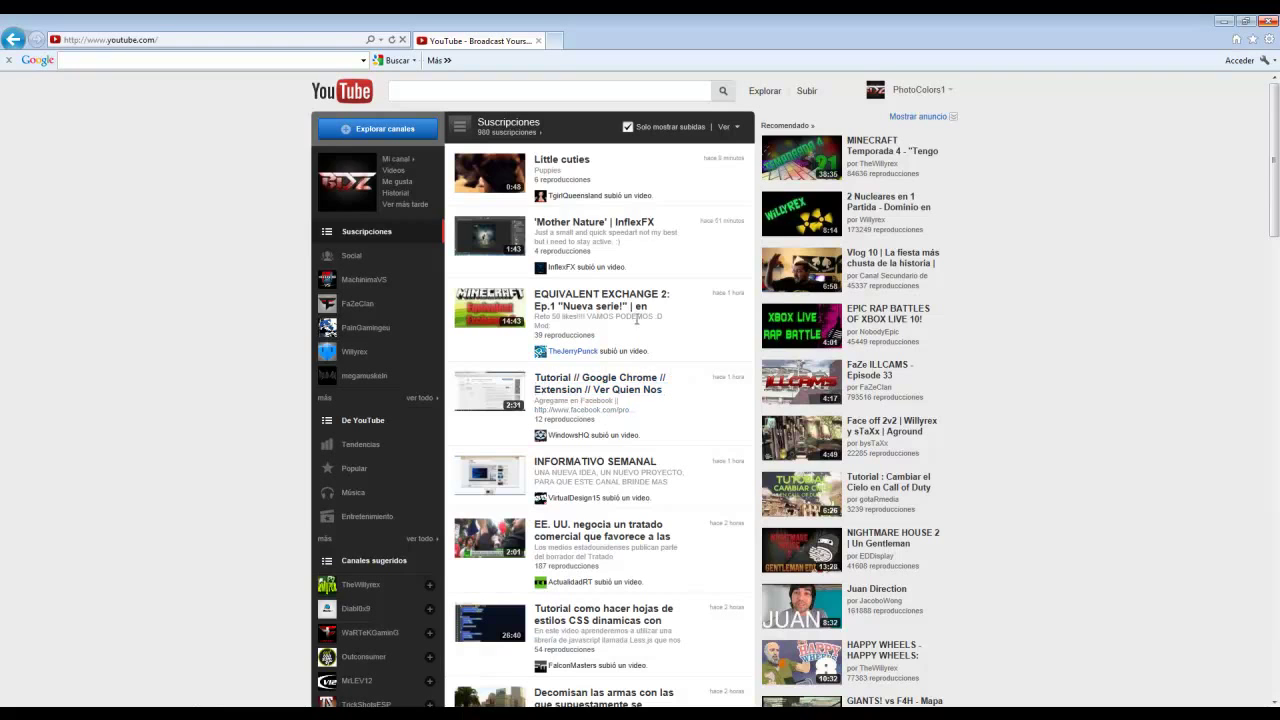
Open the live events page (Eventos en directo) in the channel's video manager.
click(883, 104)
click(920, 97)
click(920, 93)
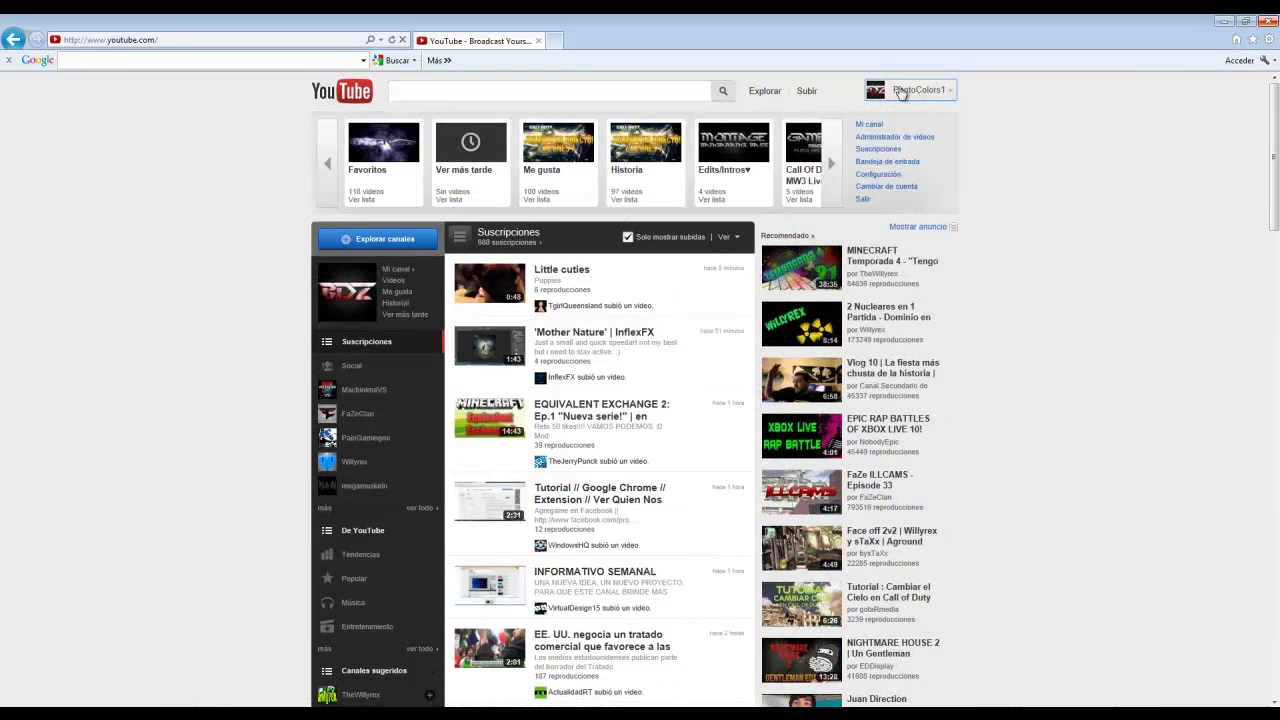
click(876, 140)
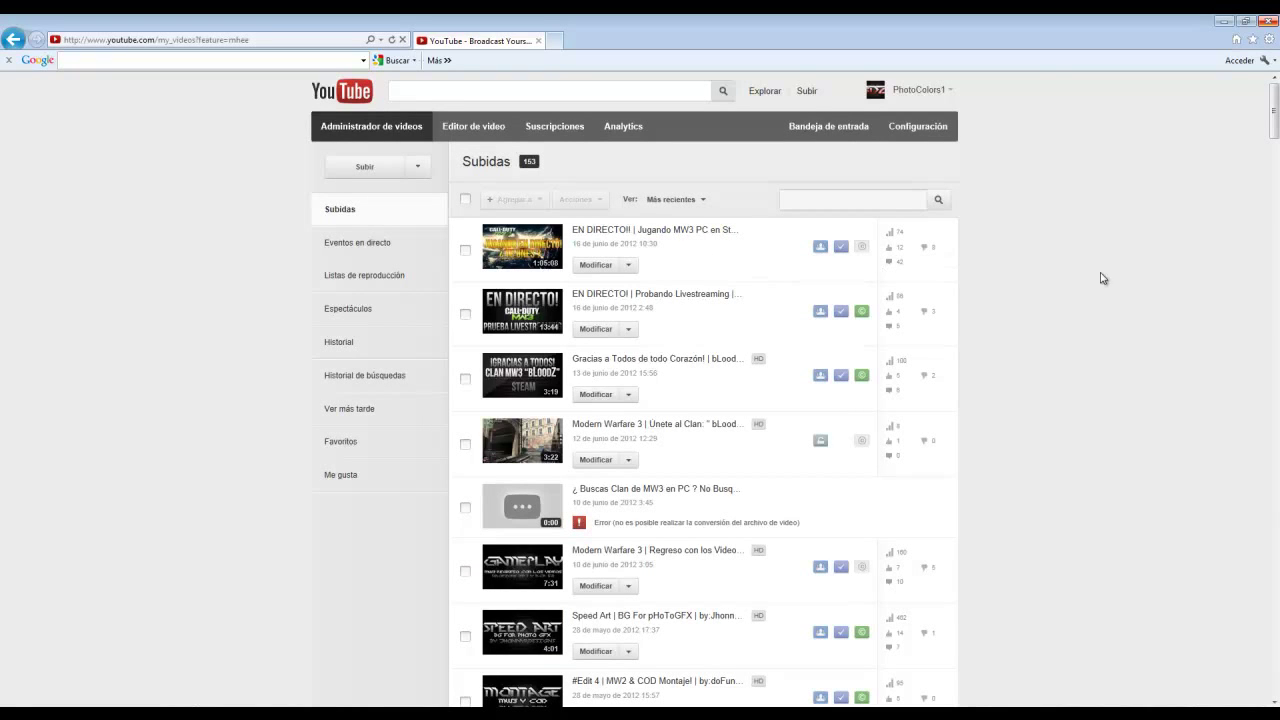
click(372, 250)
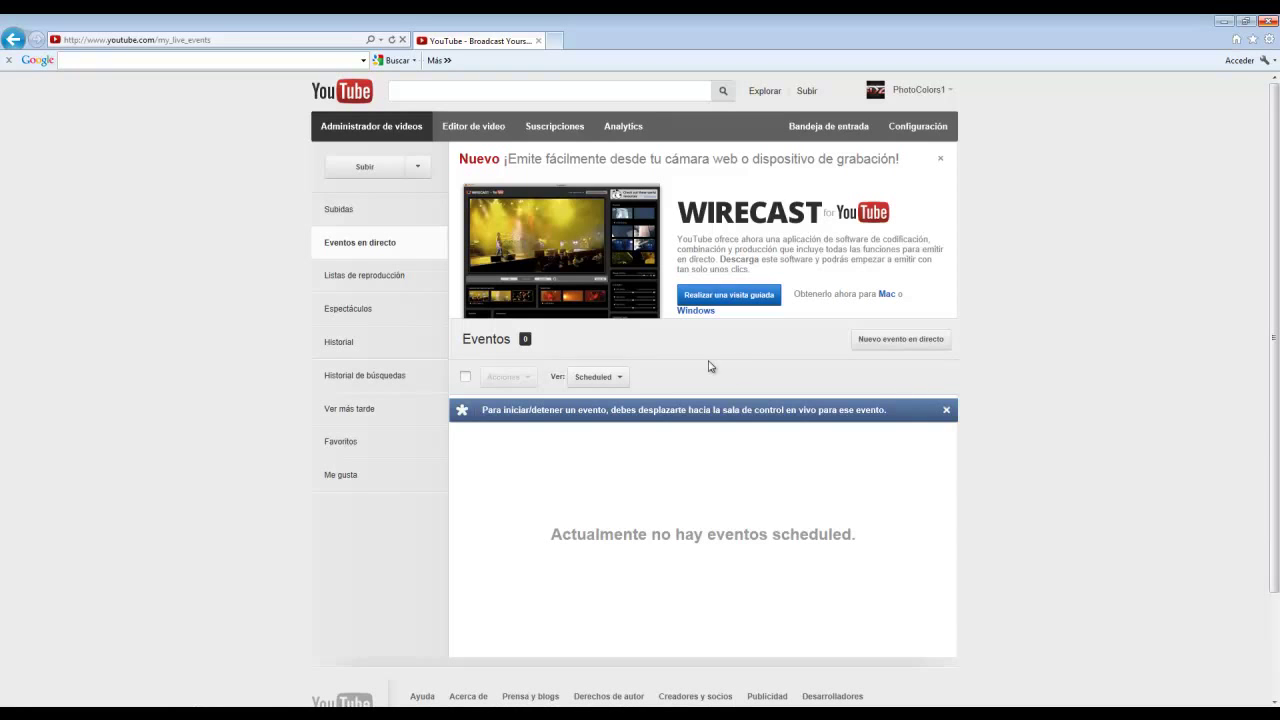
Launch Wirecast for YouTube and sign in with the channel name and account password, with the credentials remembered.
click(18, 712)
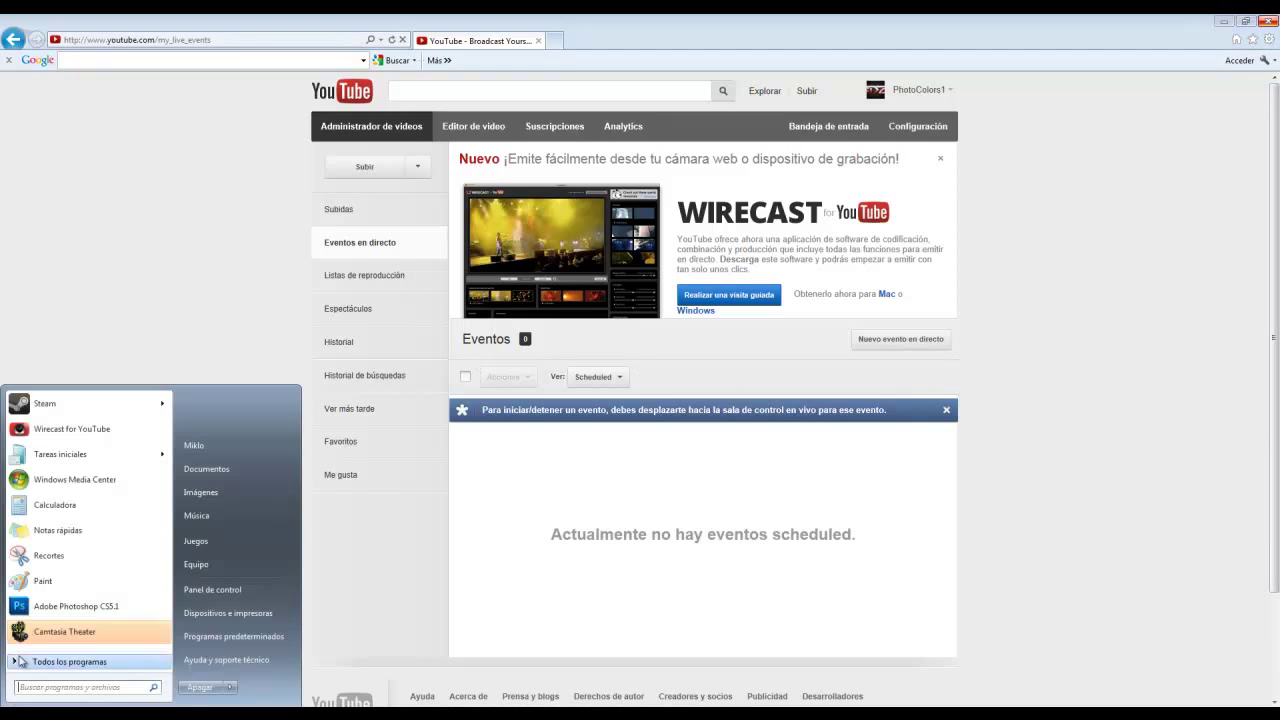
click(72, 429)
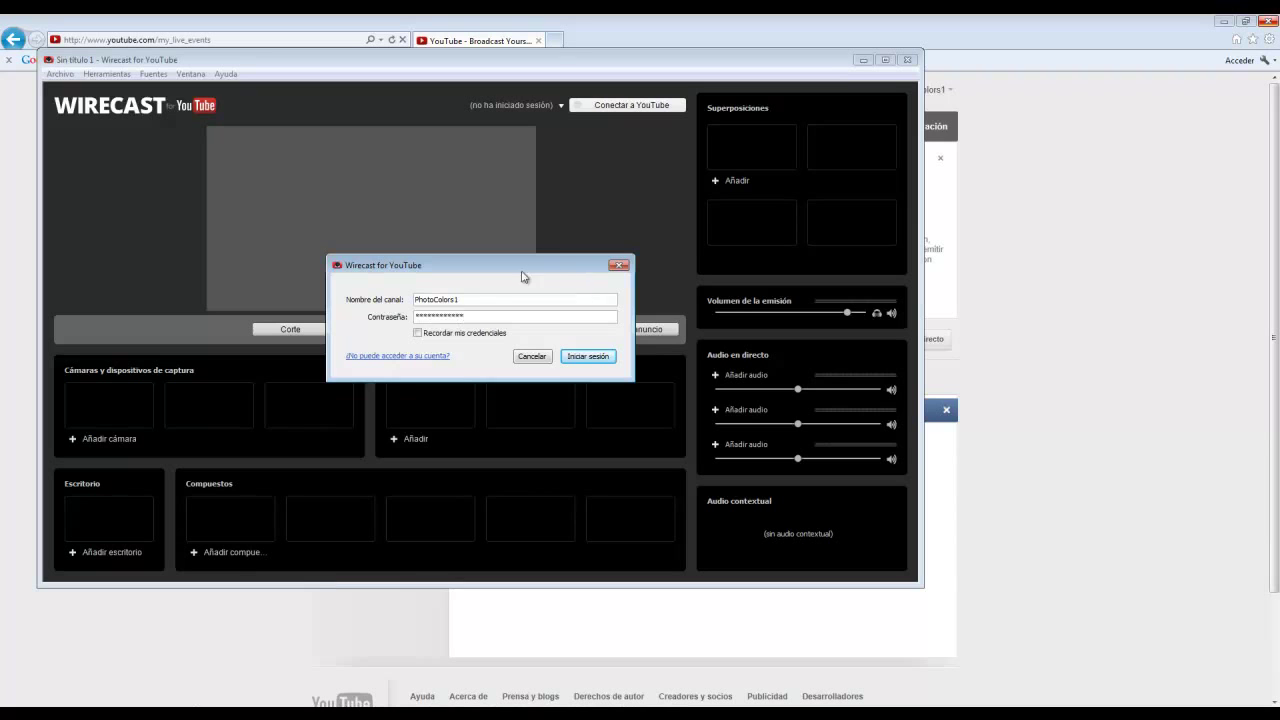
click(418, 333)
click(588, 356)
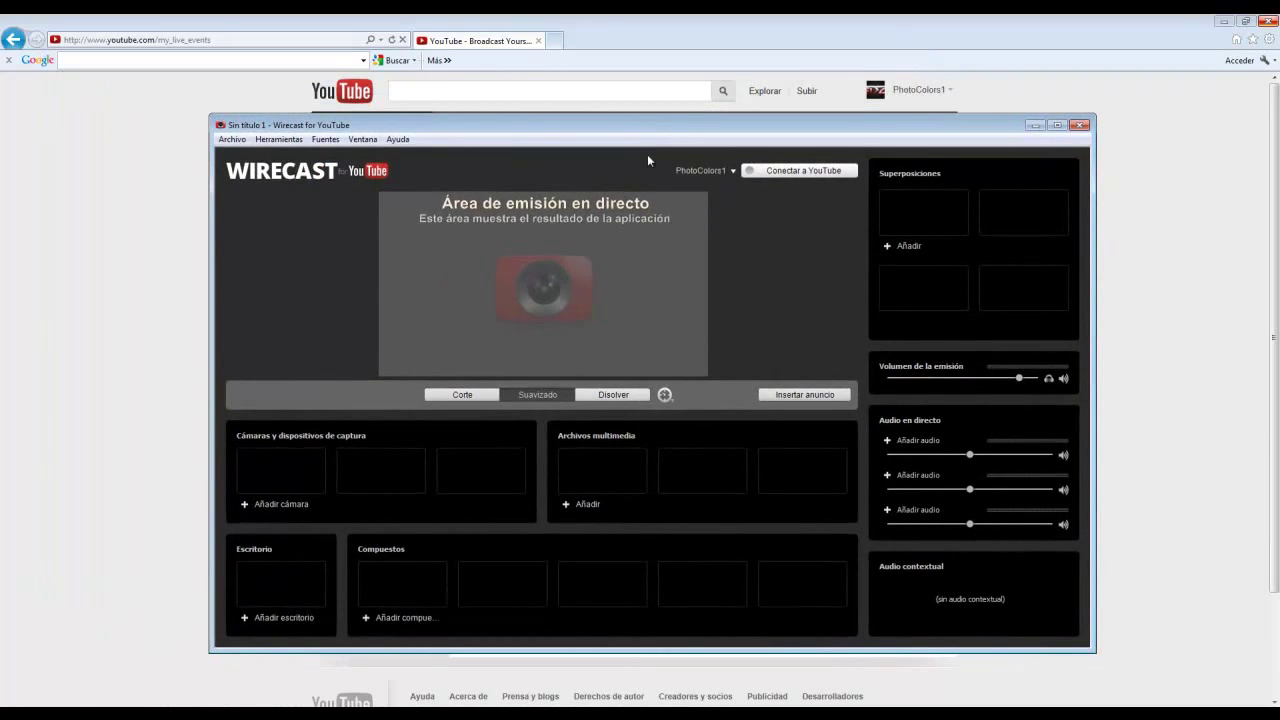
Back in the browser, start a new live event titled "Prueba de Tutorial | Wirecast YouTube" with privacy No listado.
click(45, 293)
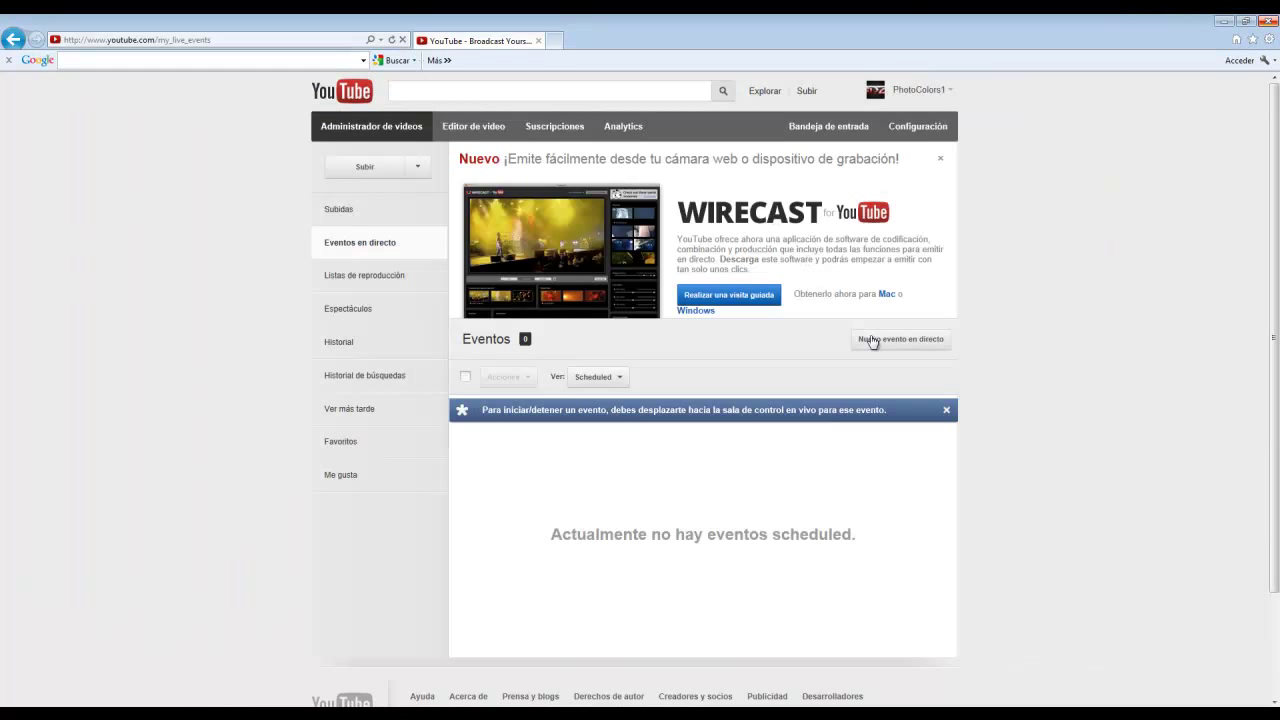
click(914, 340)
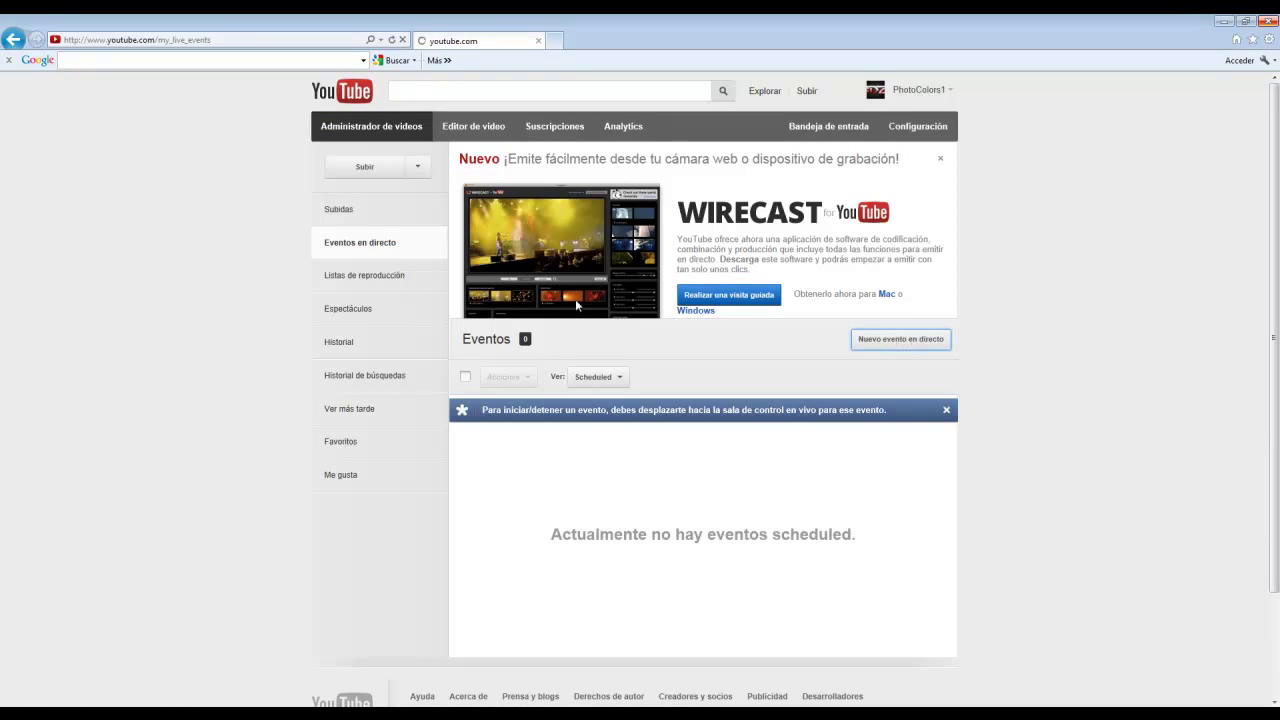
click(452, 286)
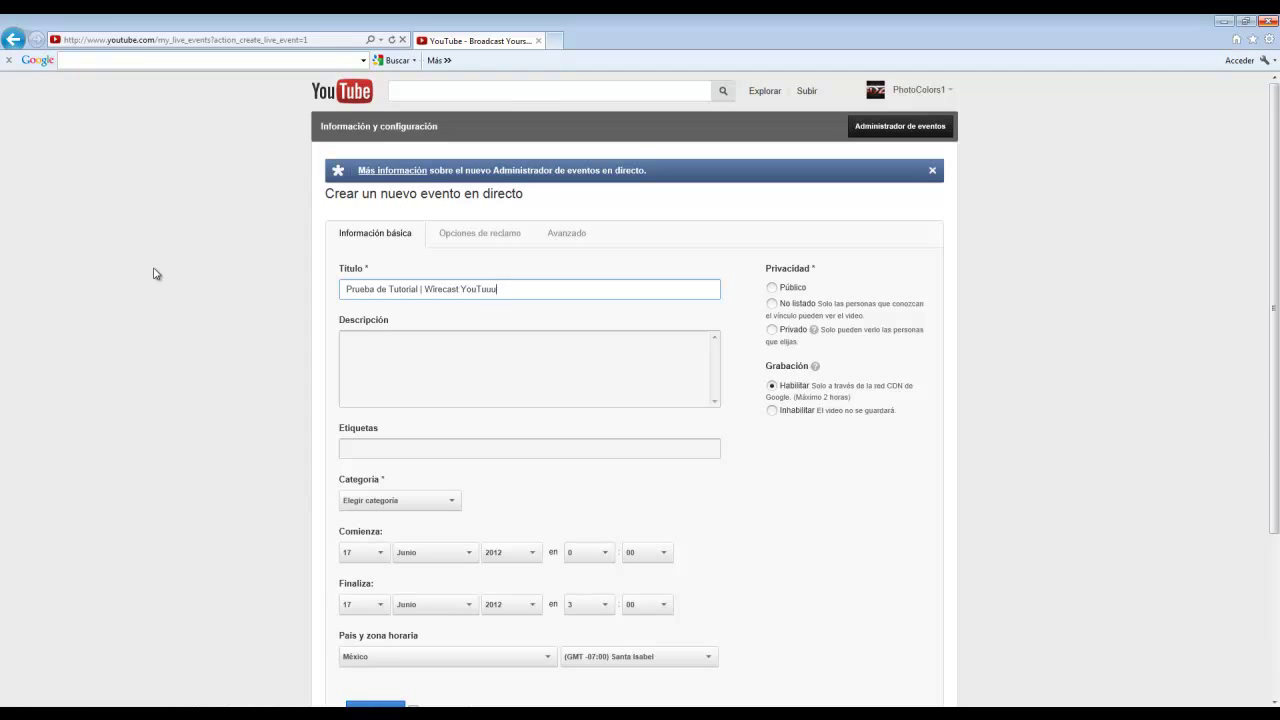
click(778, 304)
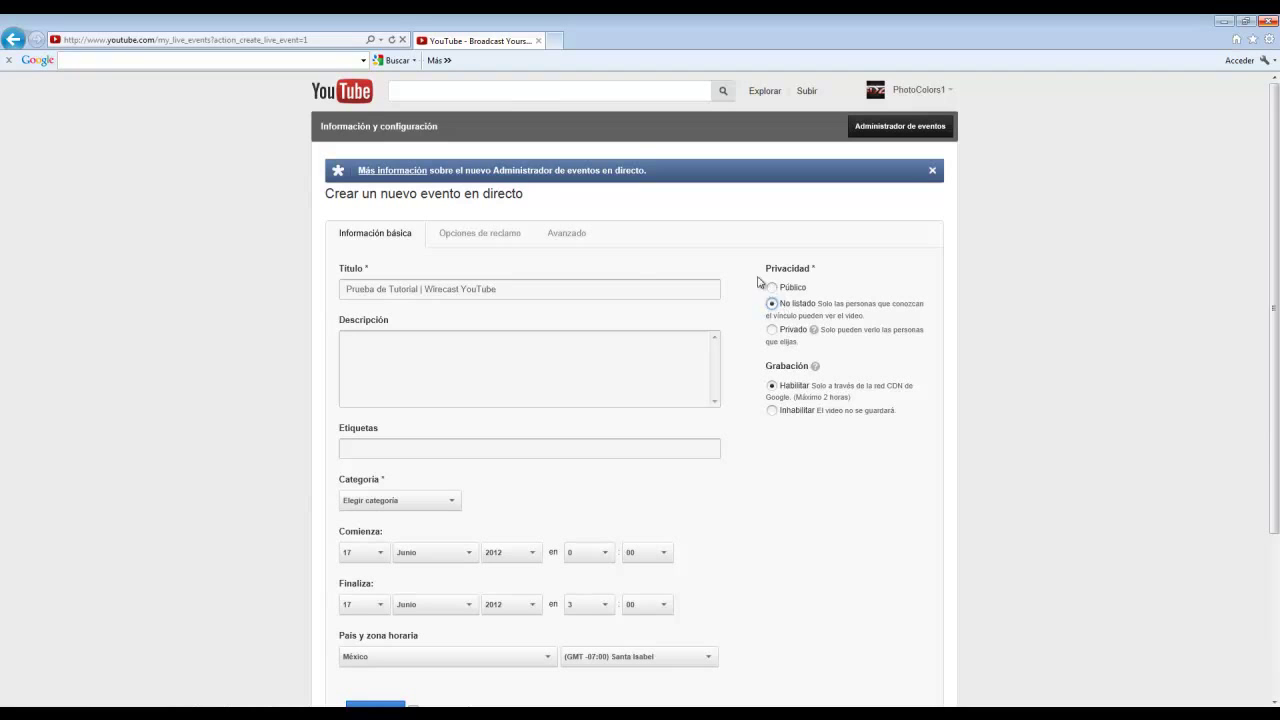
Enter the description "TUTORIAL TUITORIAL TUTORIAL", the tags "Tutorial Machinima Wirecast" and the category Entretenimiento.
click(443, 375)
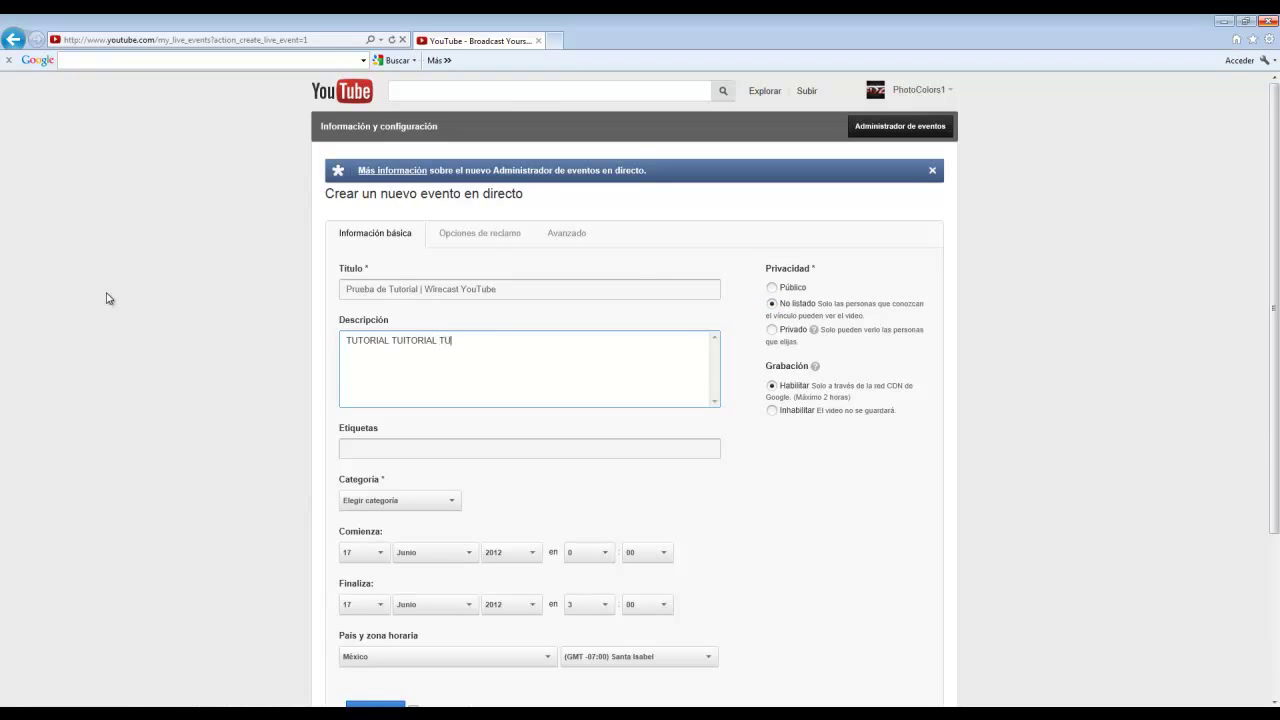
click(365, 445)
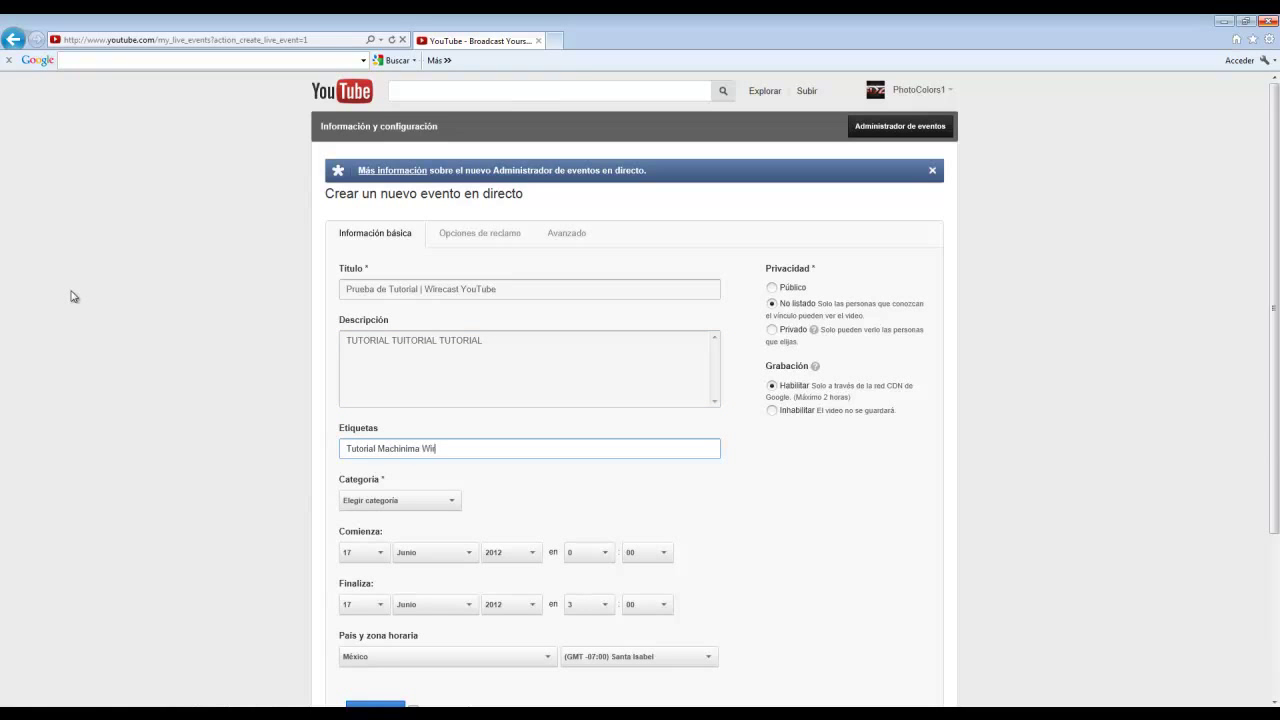
click(362, 500)
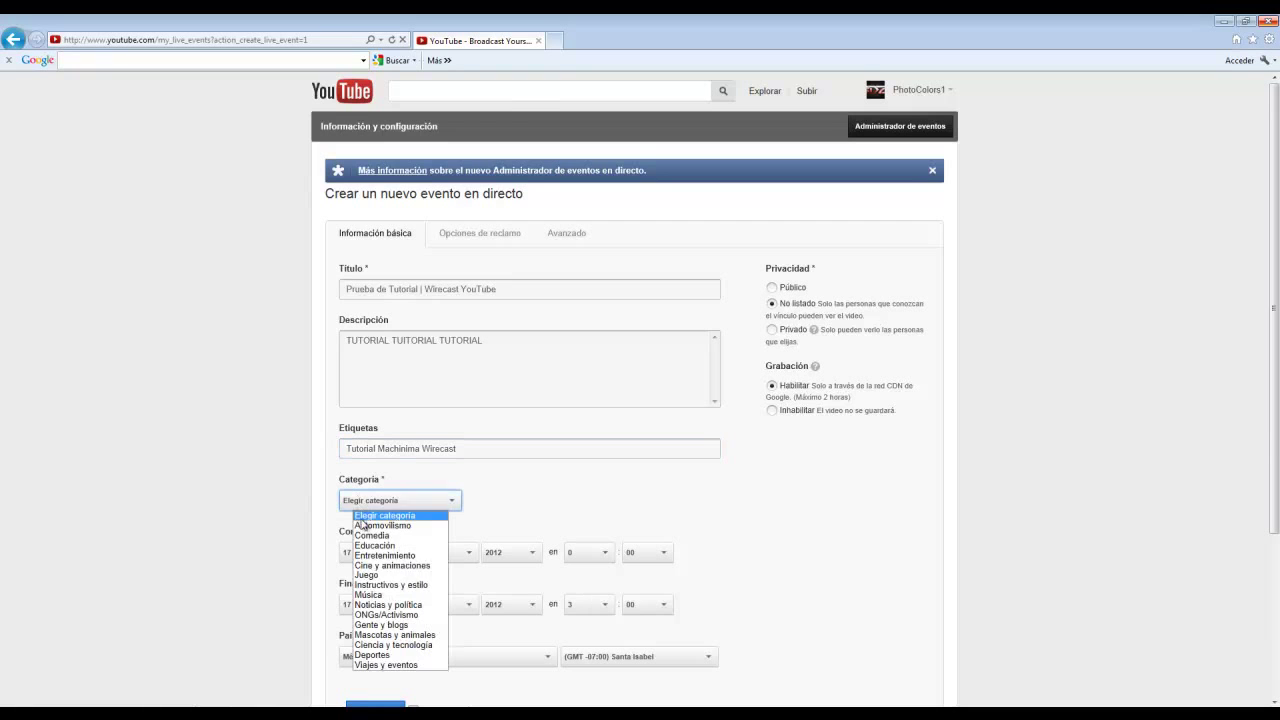
click(385, 555)
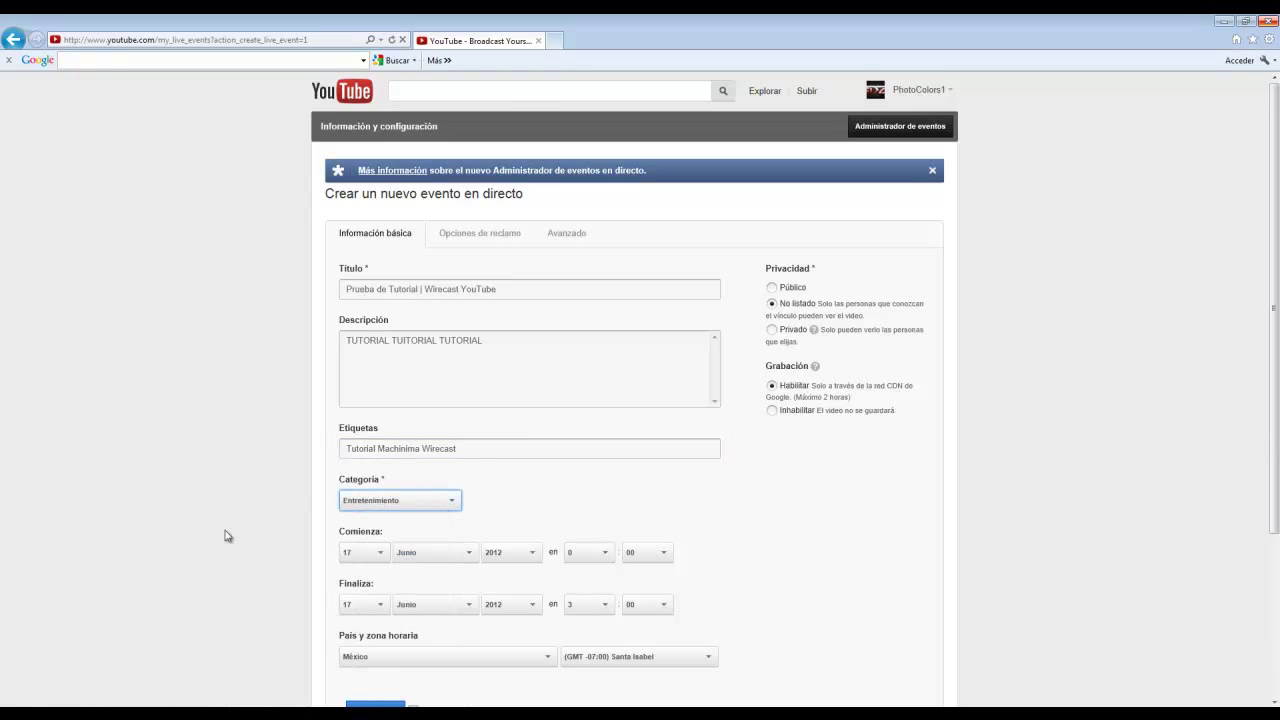
Set both the start and end dates of the event to 16 Junio 2012.
scroll(229, 525, down, 3)
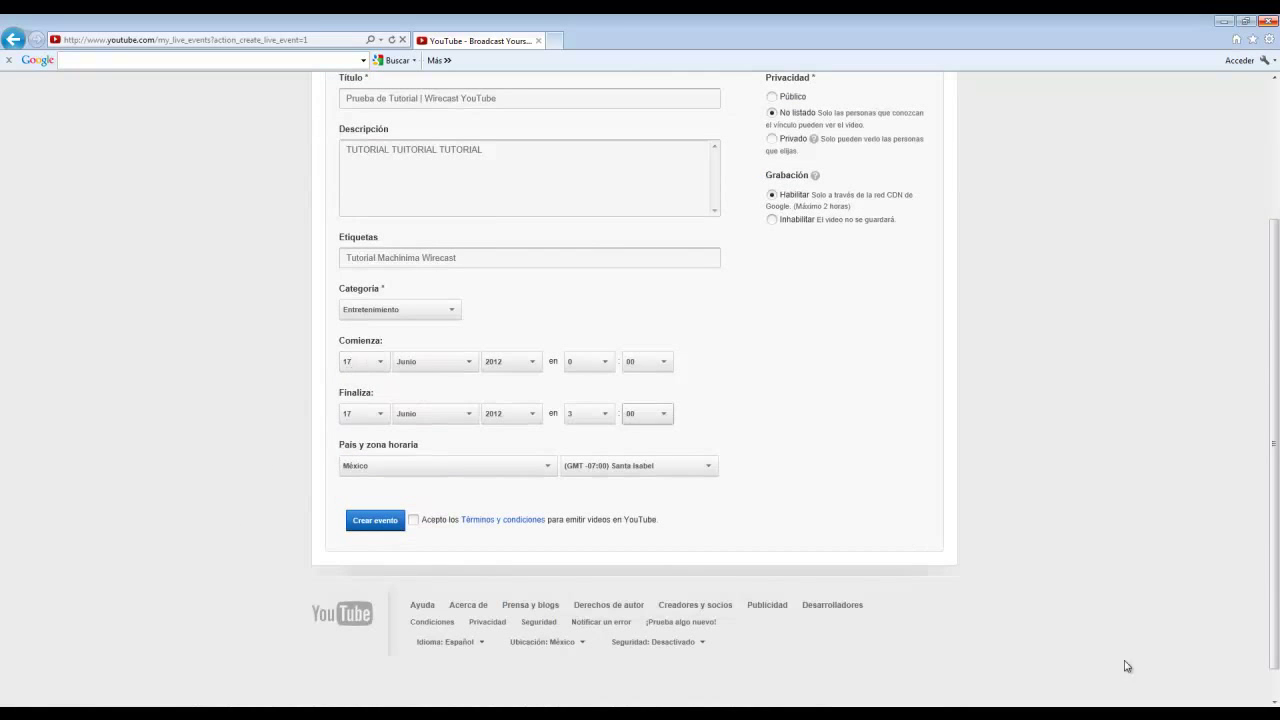
click(375, 361)
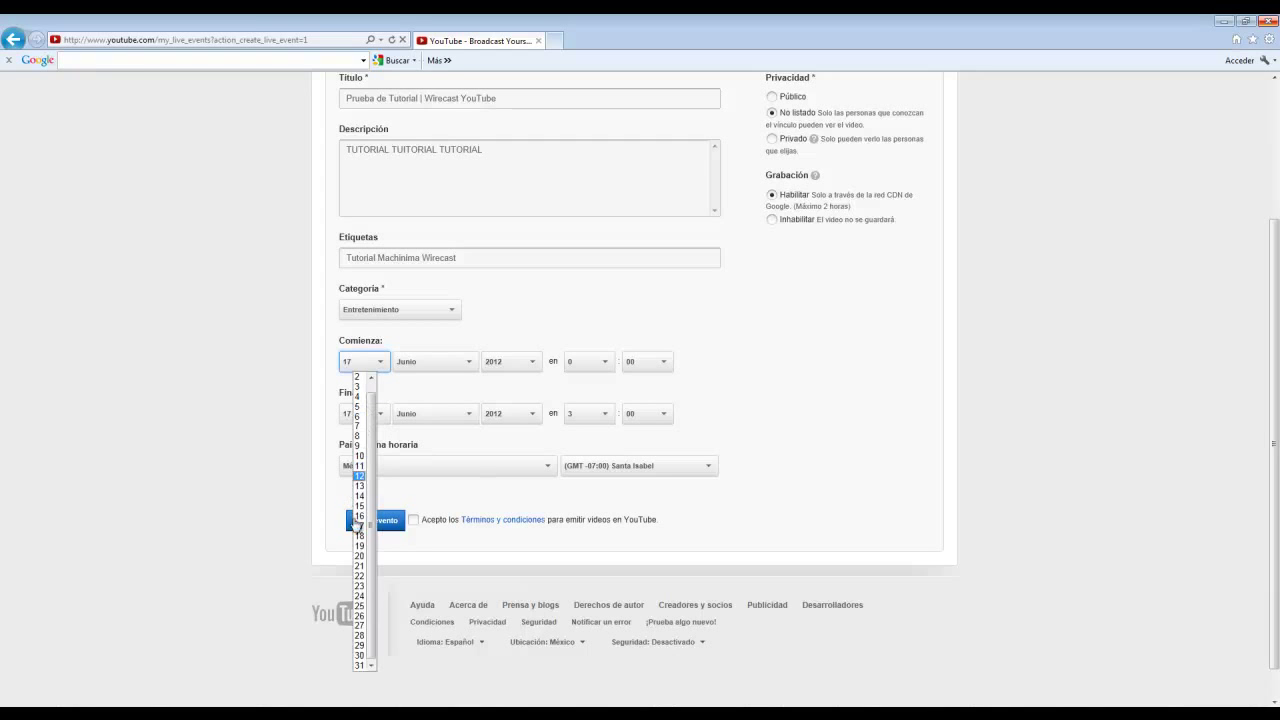
click(382, 422)
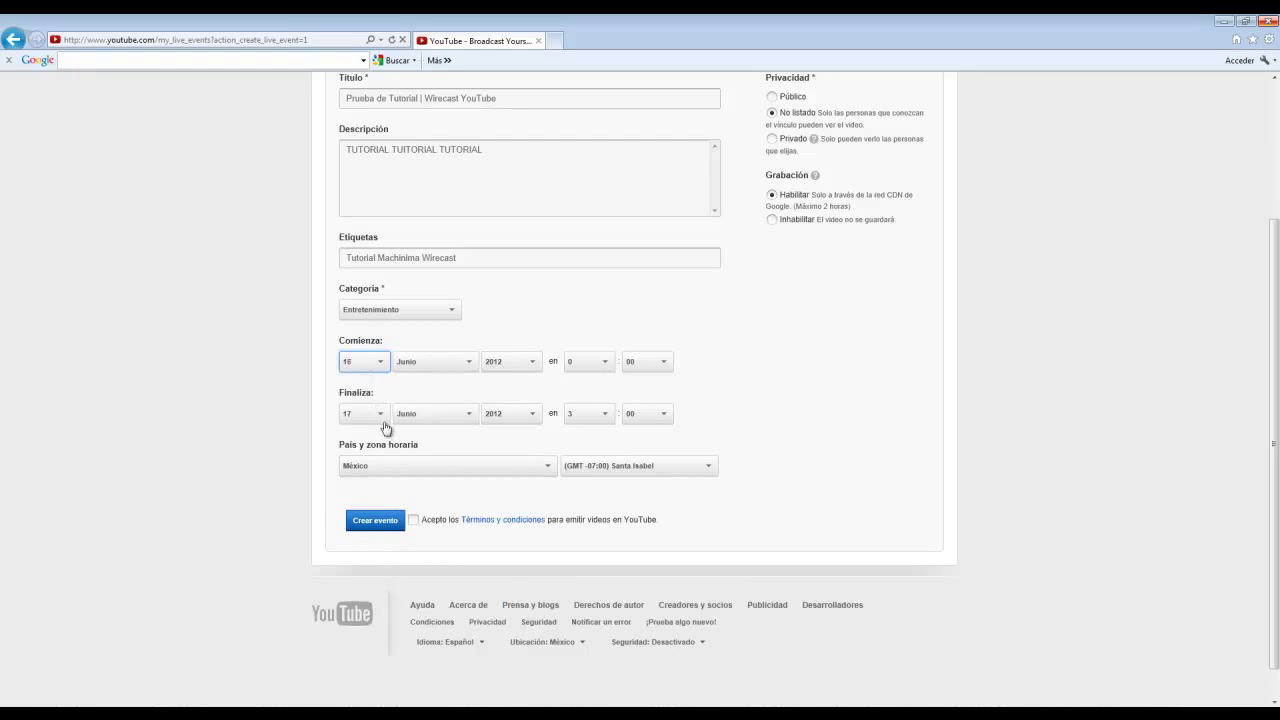
click(378, 415)
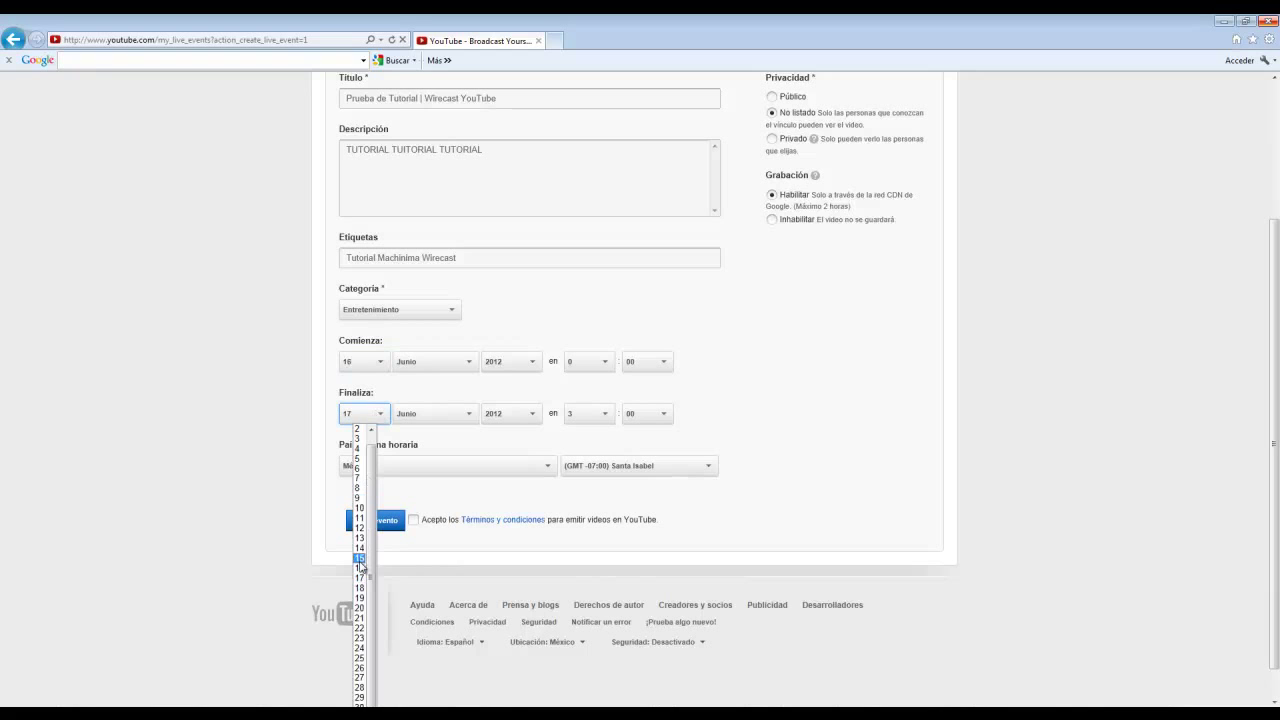
click(359, 569)
Set the event's start time to 2:10.
click(577, 360)
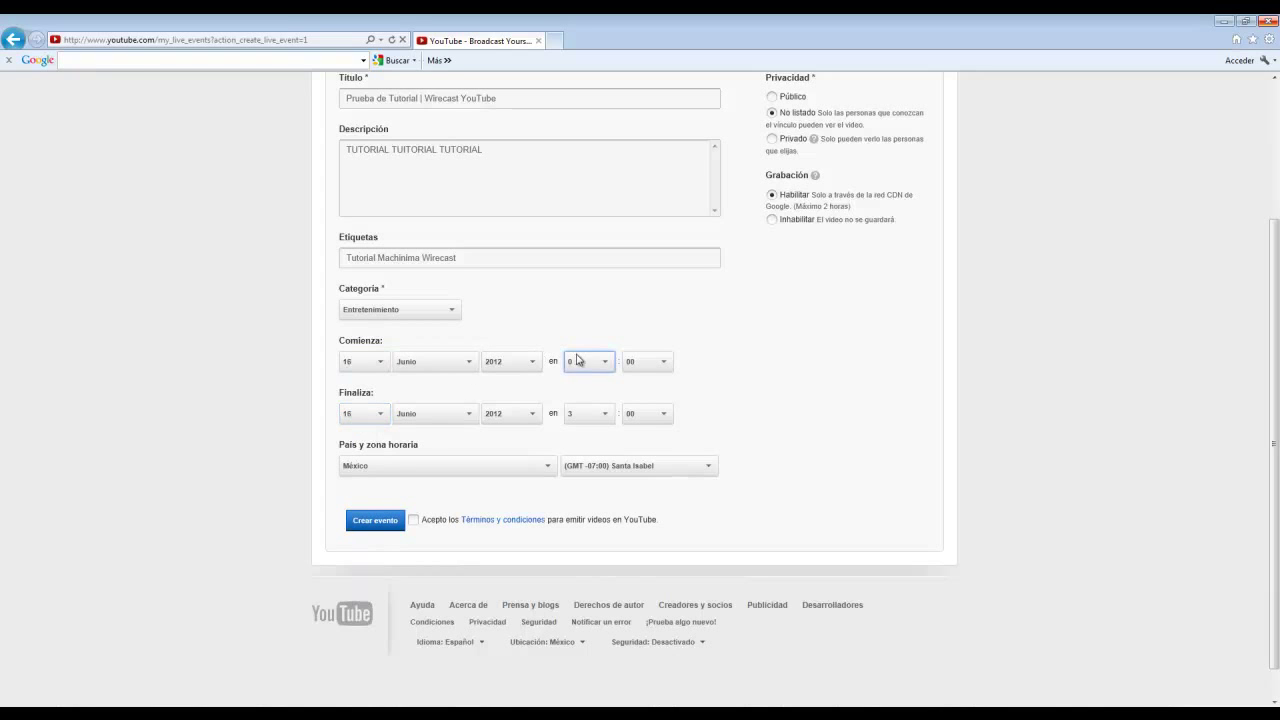
click(591, 373)
click(585, 396)
click(651, 372)
click(643, 396)
Set the event's end time to 15:30 and try to create the event with the terms and conditions accepted.
click(578, 414)
click(603, 412)
click(584, 416)
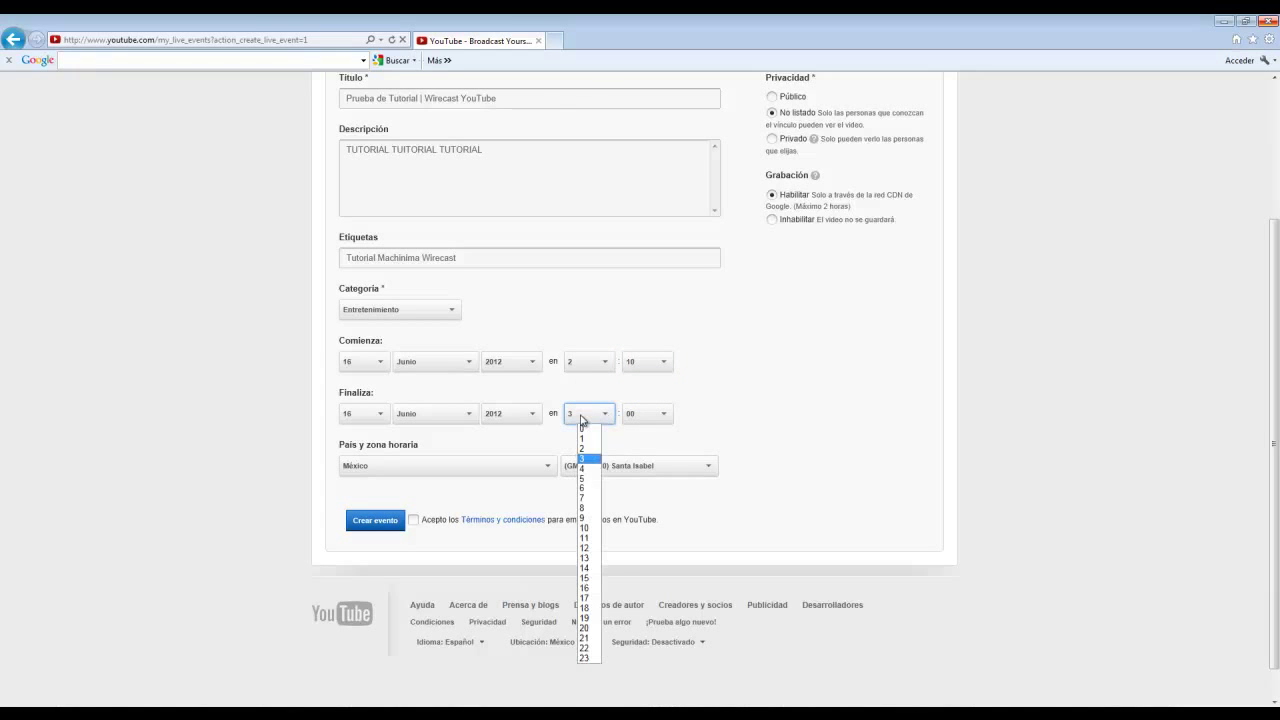
click(590, 578)
click(645, 414)
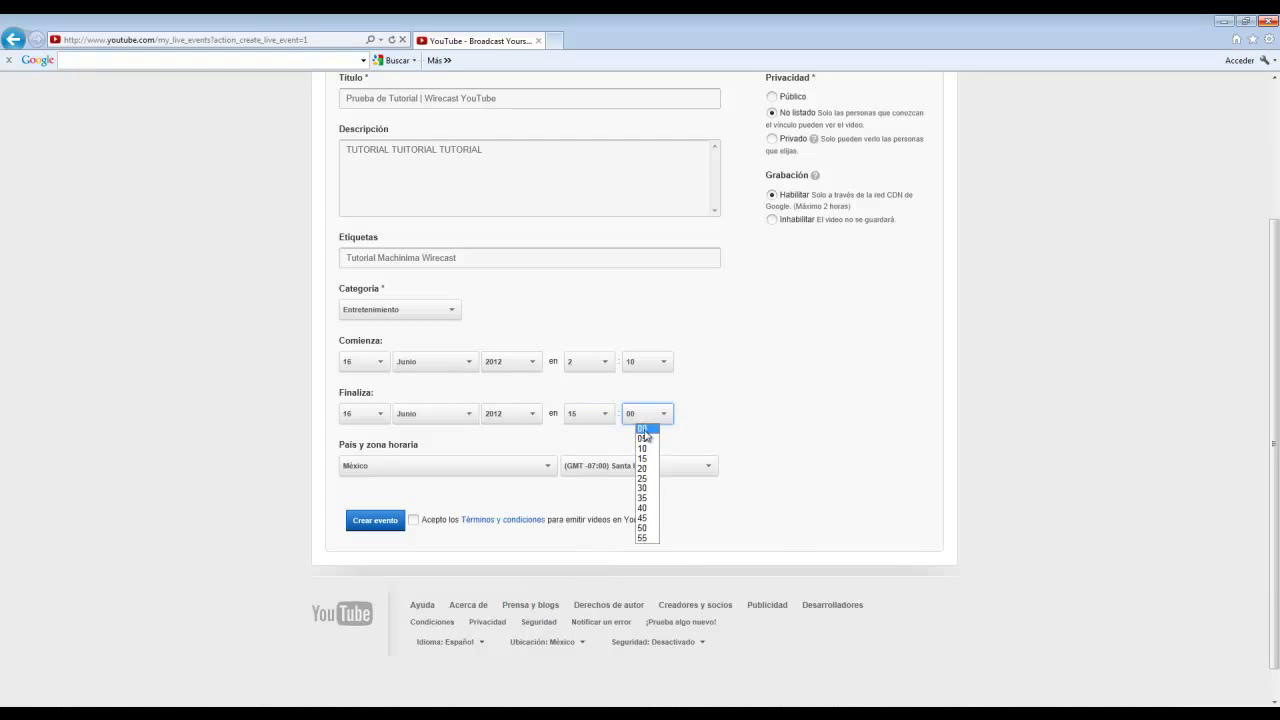
click(645, 488)
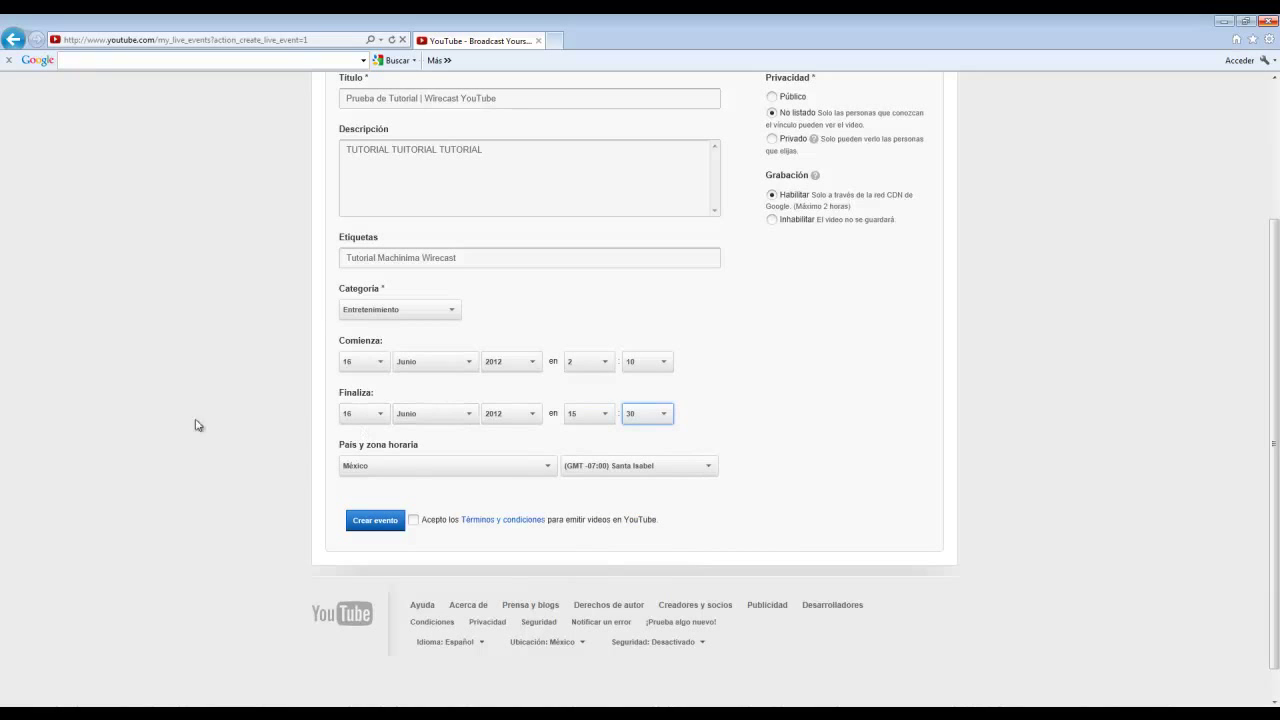
click(413, 521)
click(372, 521)
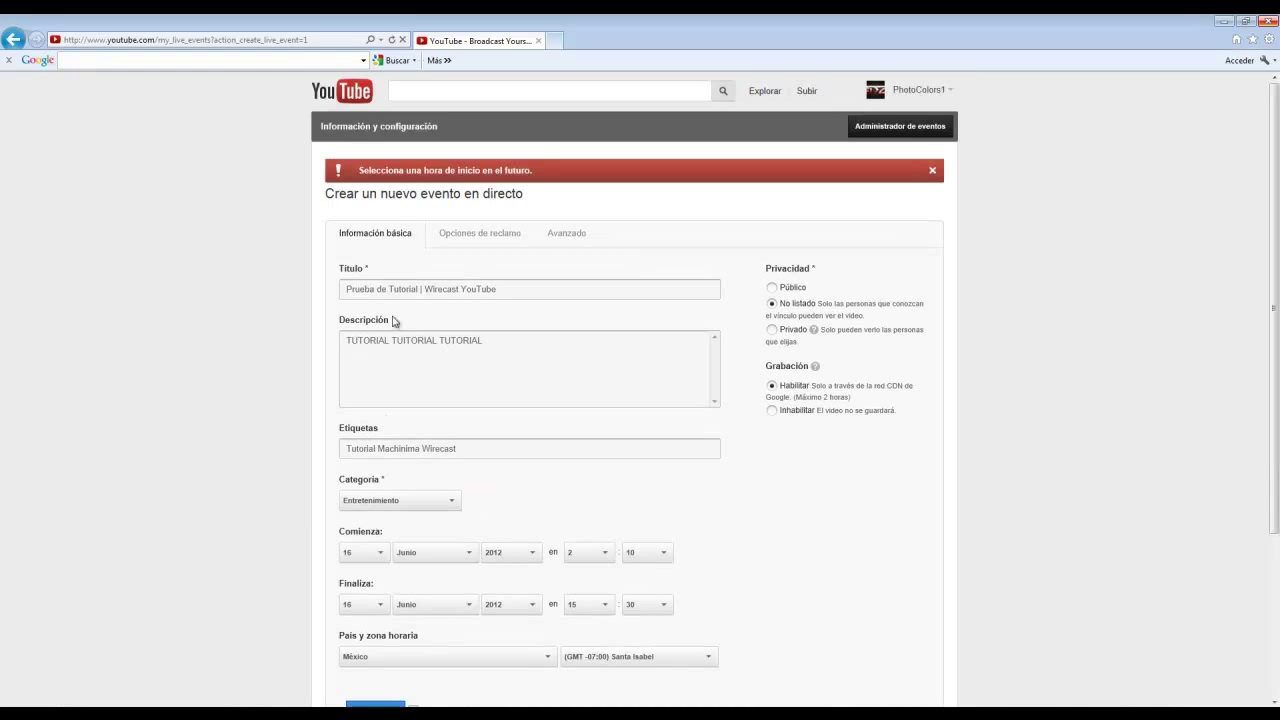
Change the event's start hour to 12 and try to create the event again.
scroll(409, 490, down, 2)
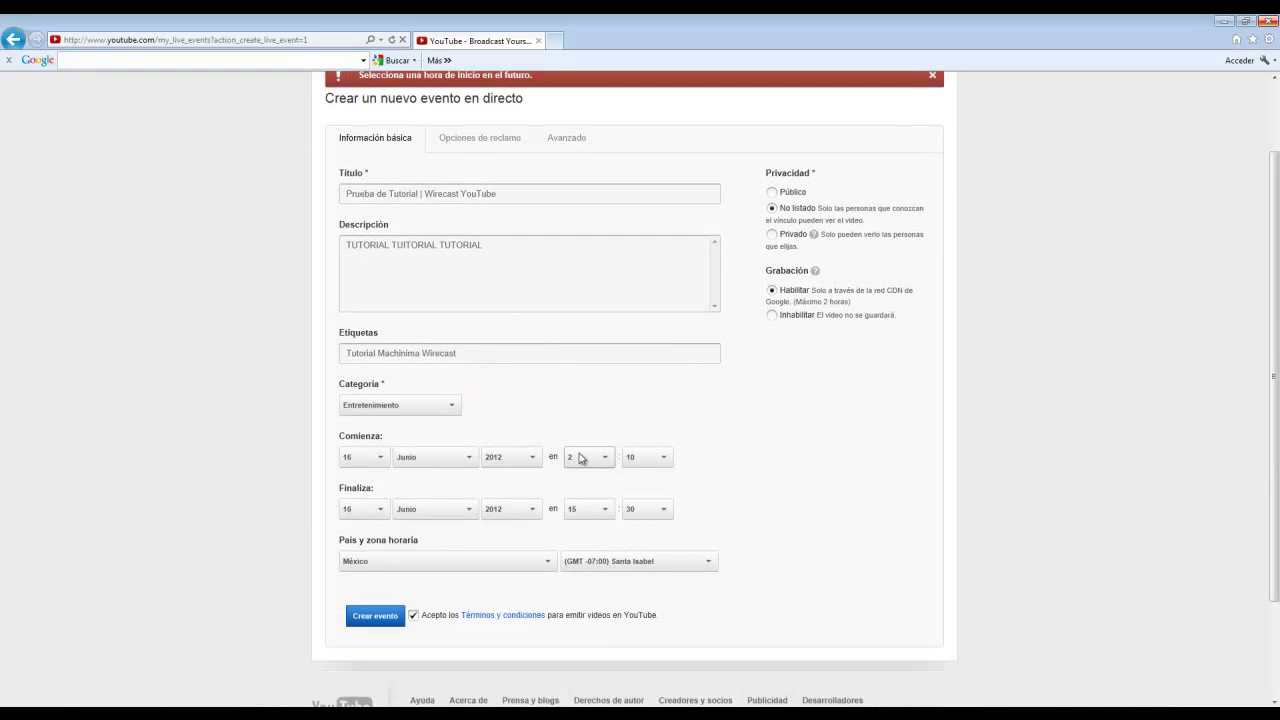
click(586, 457)
click(586, 591)
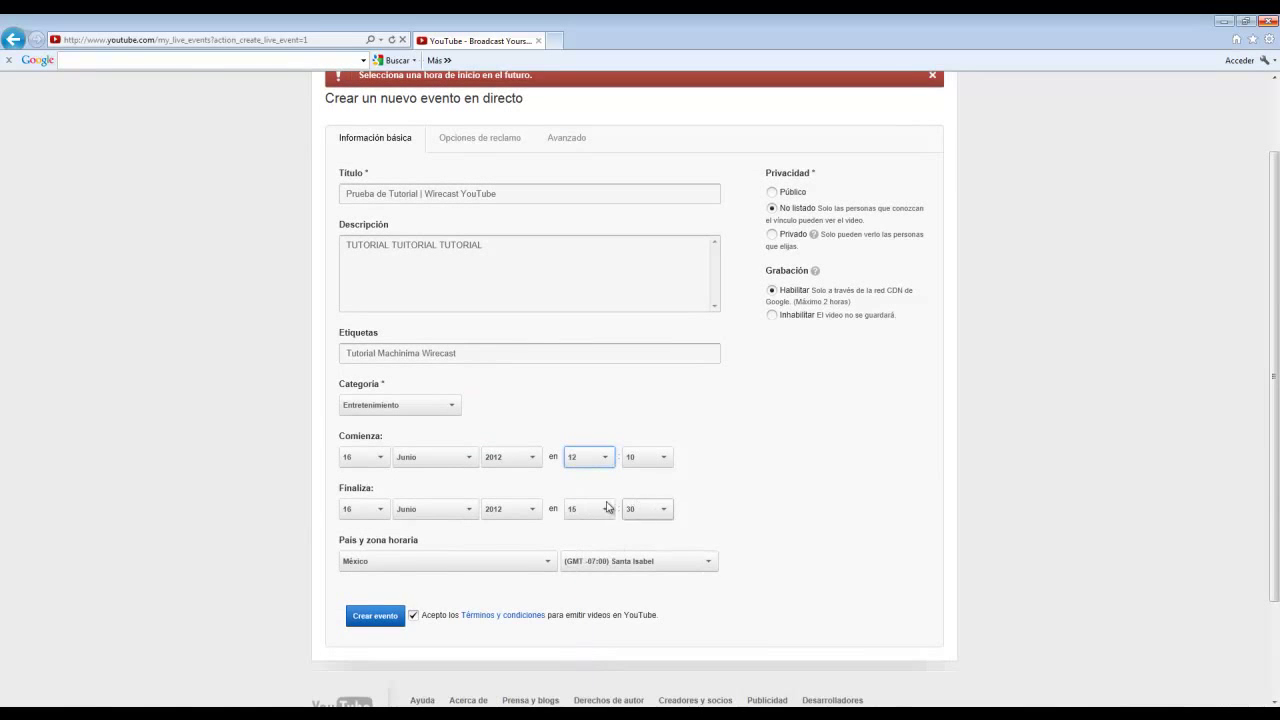
click(375, 615)
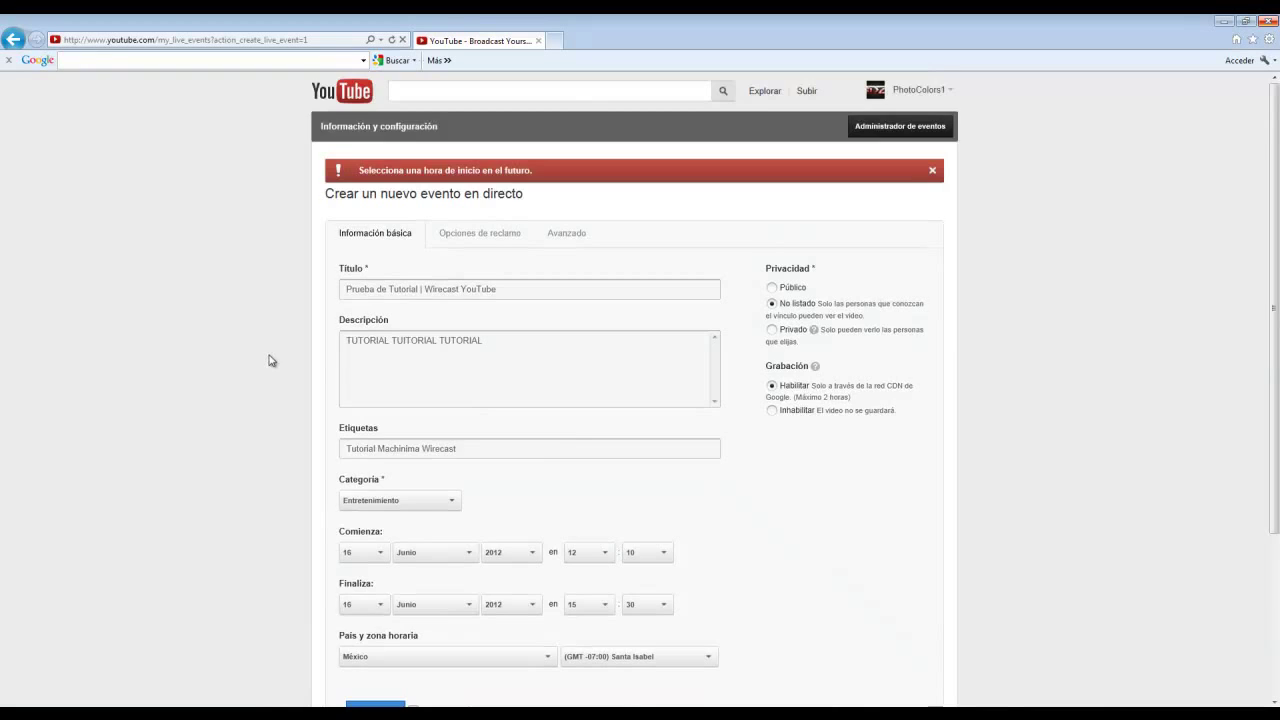
Change the event's start minutes to 30 and try again to create the event.
scroll(268, 360, down, 2)
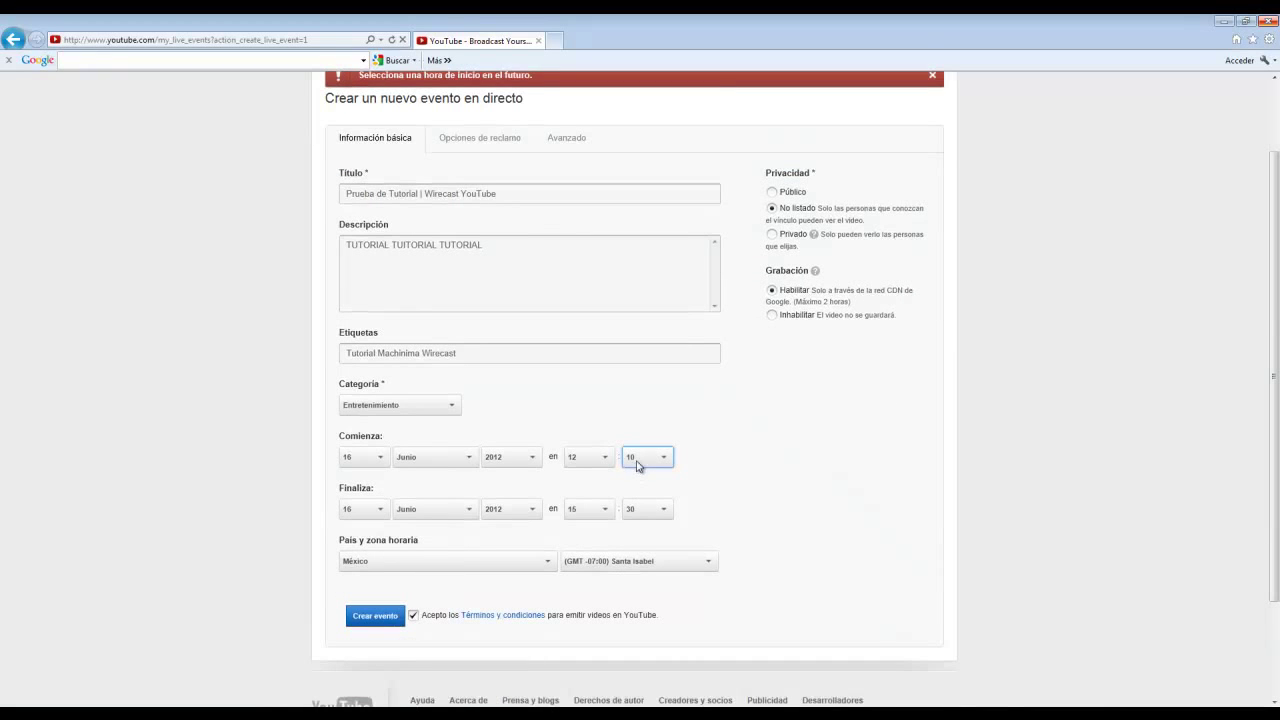
click(637, 462)
click(640, 540)
click(373, 614)
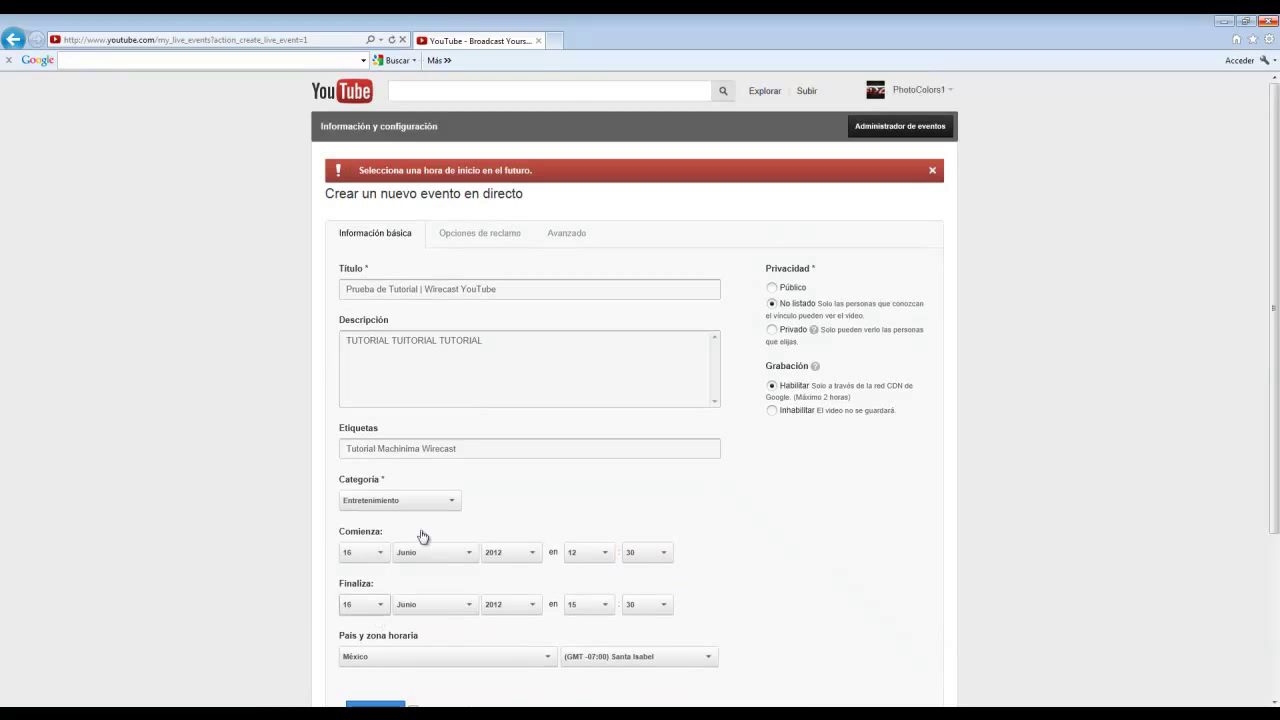
Set the event's start time to 2:30.
drag(573, 558, 586, 334)
click(577, 531)
click(583, 558)
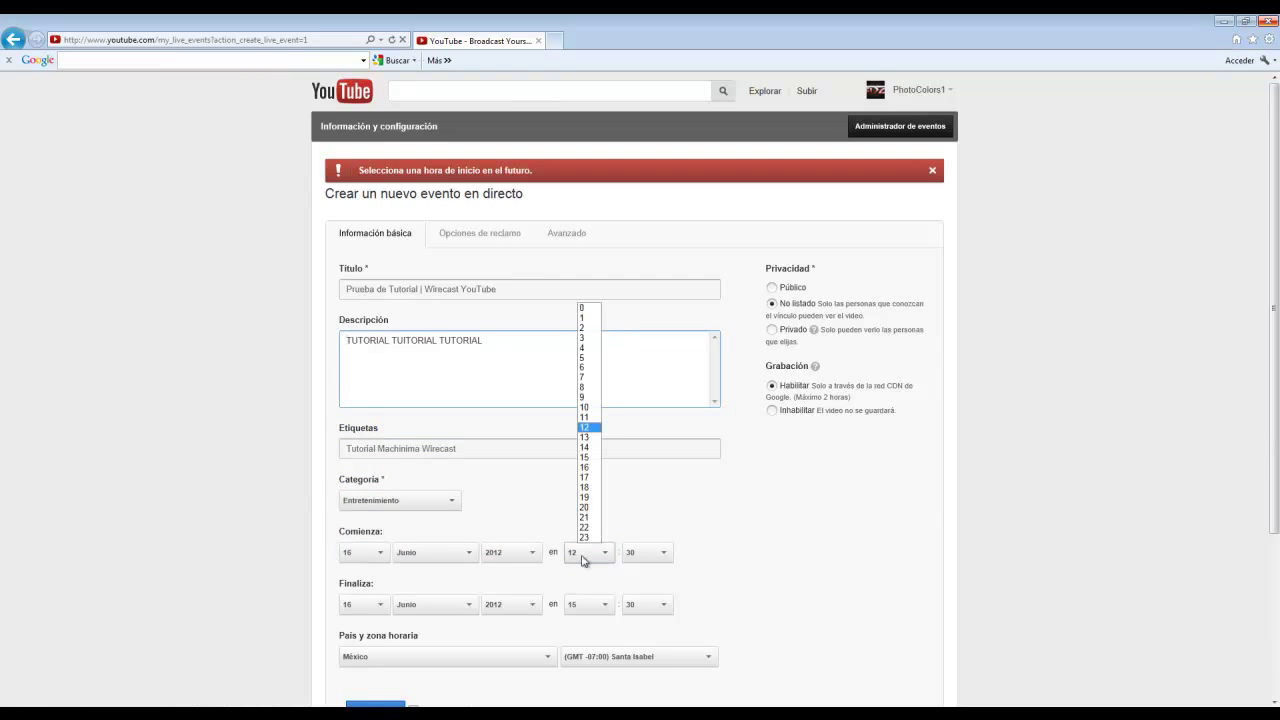
click(590, 328)
click(634, 552)
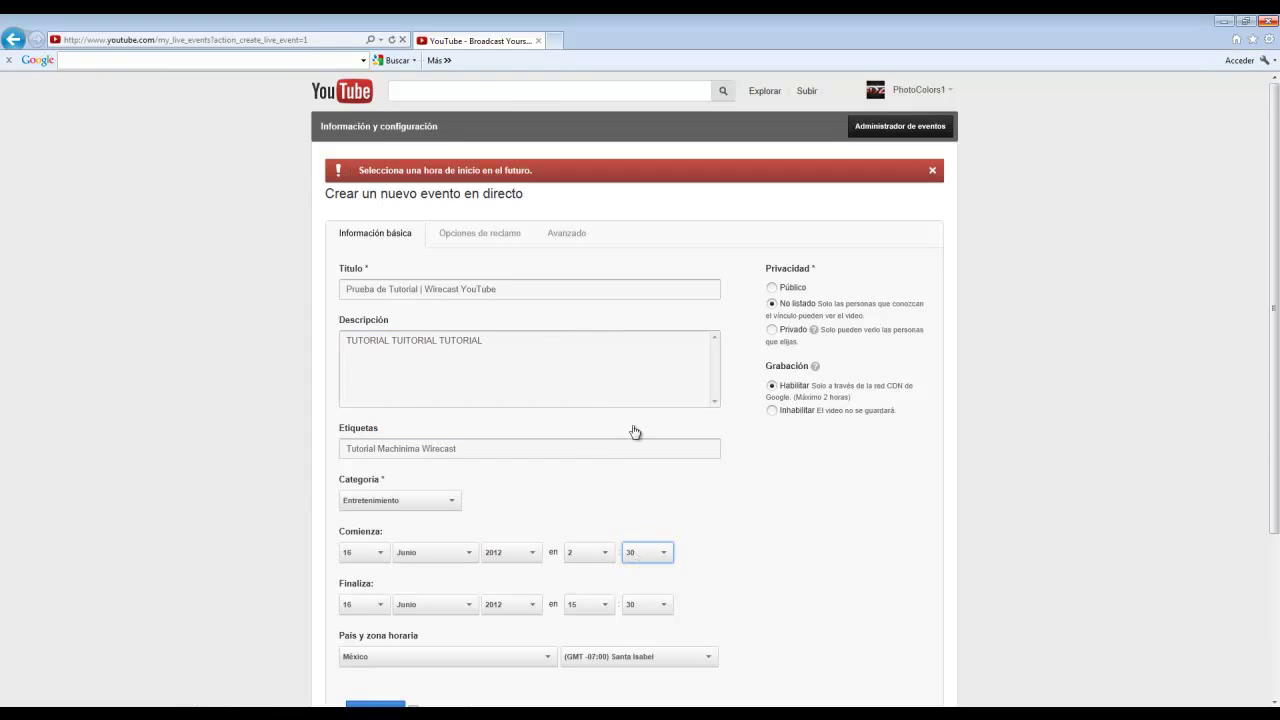
Set the event's end hour to 10, adjust its end minutes and submit the event form.
click(580, 608)
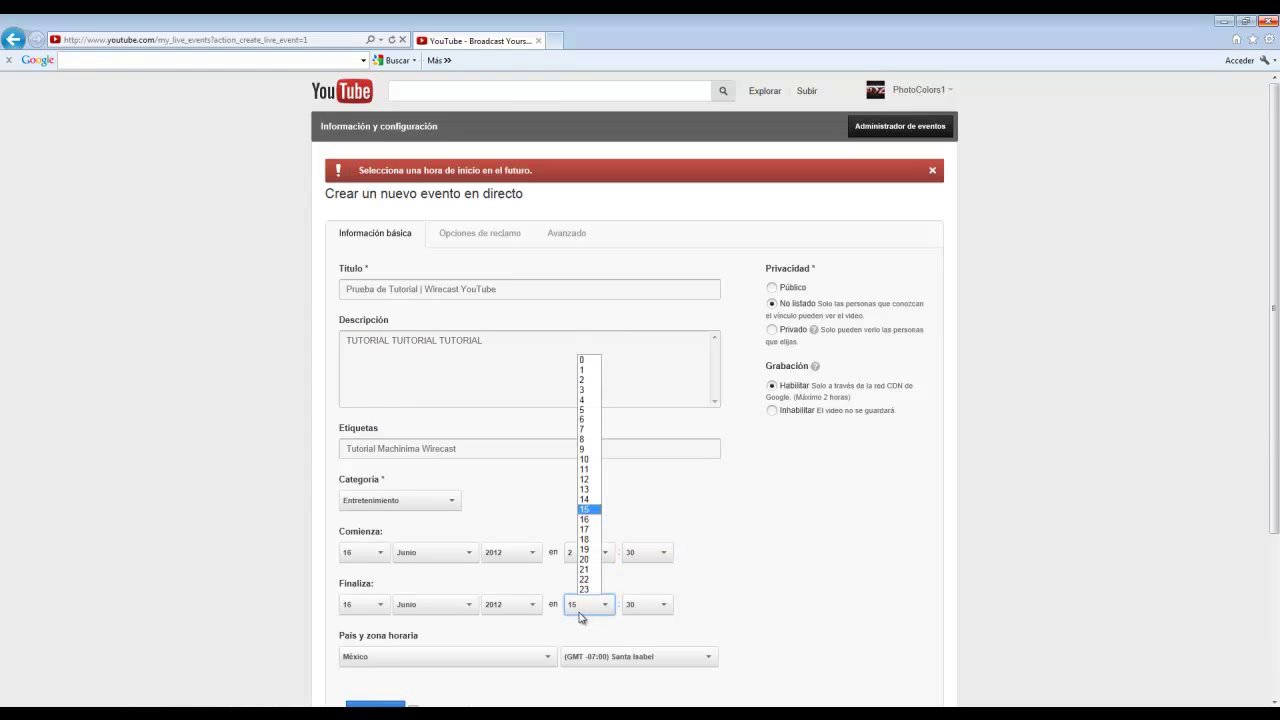
click(589, 459)
click(648, 604)
click(648, 670)
click(388, 706)
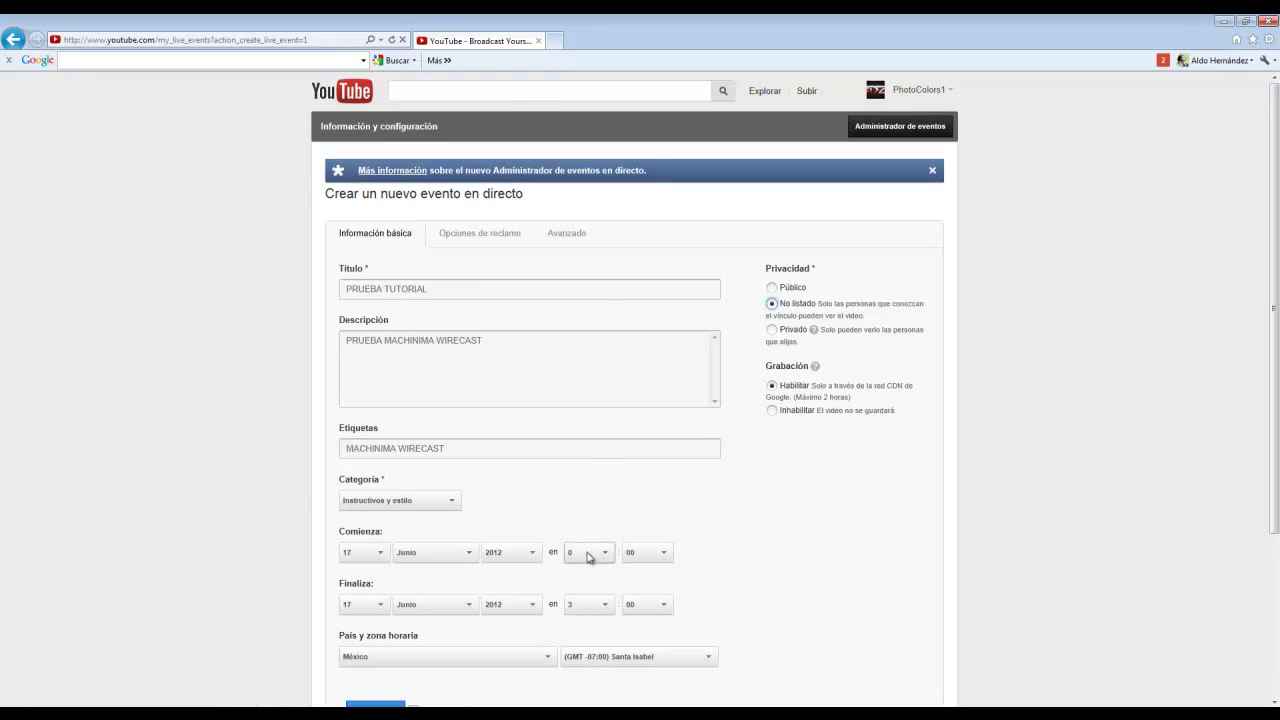
Set the start hour of the "PRUEBA TUTORIAL" event to 4, accept the terms and conditions, and try to create it.
click(589, 557)
click(589, 351)
scroll(581, 524, down, 2)
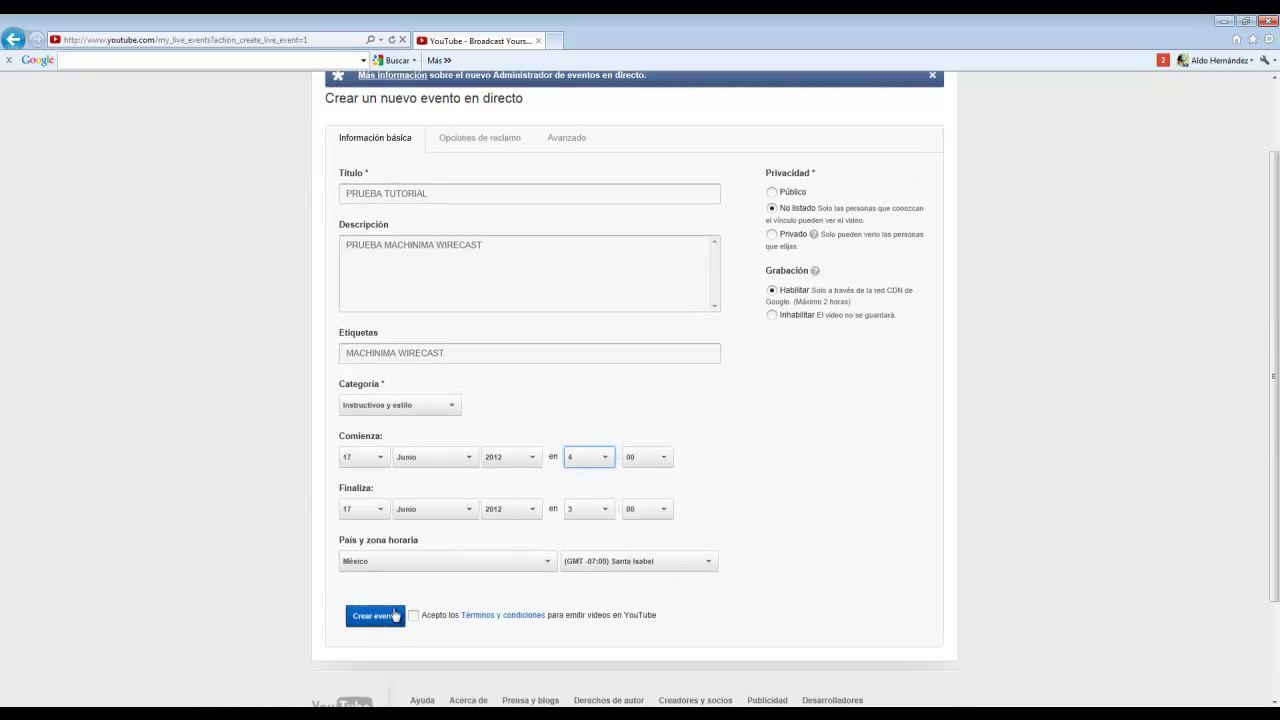
click(413, 616)
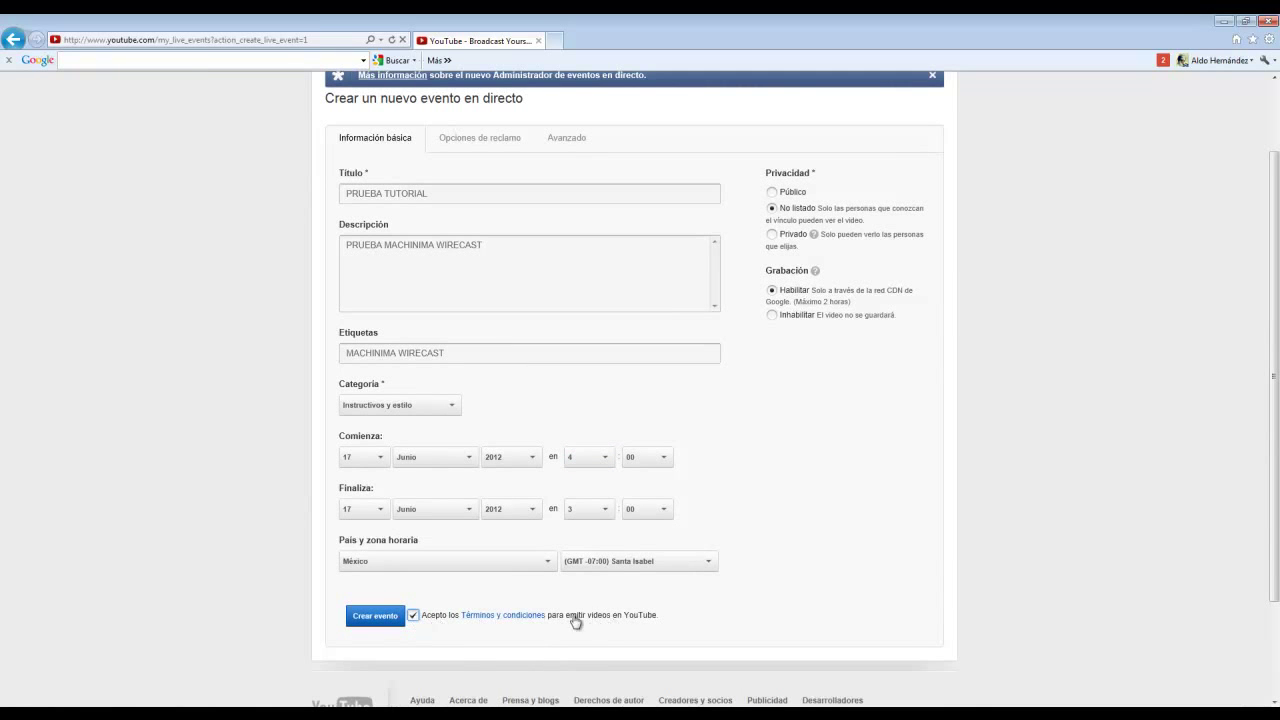
click(364, 616)
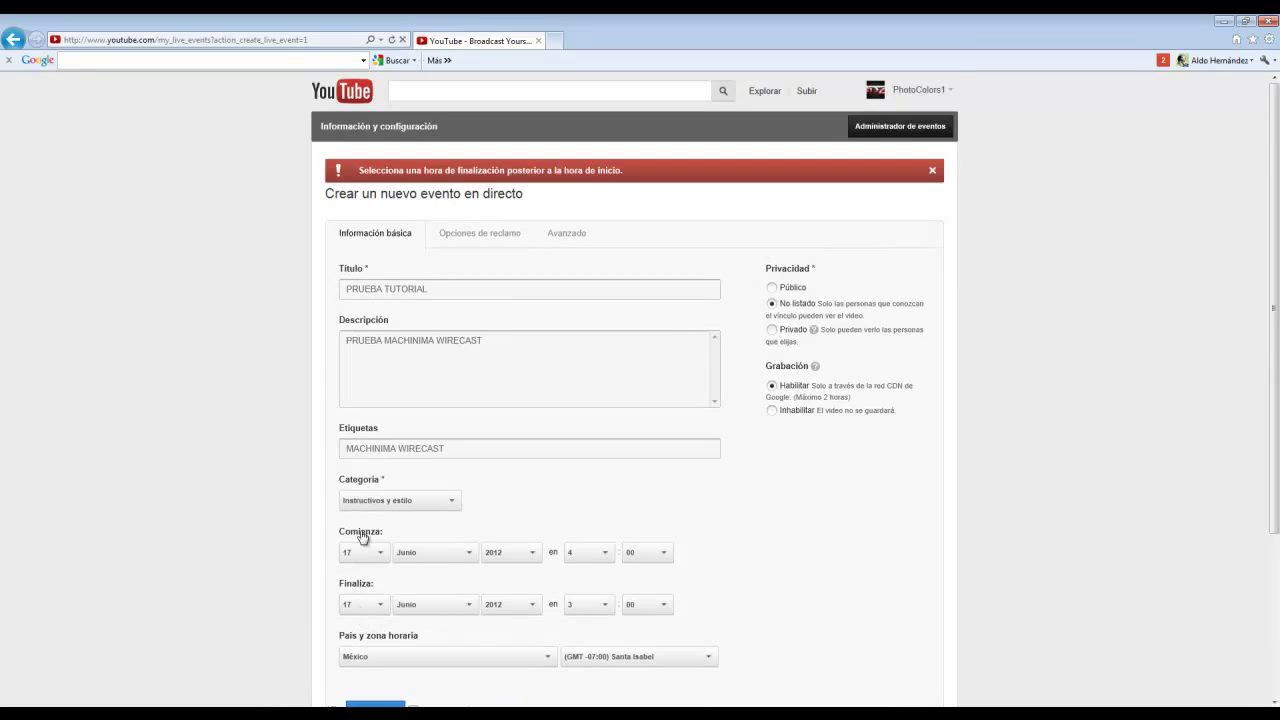
Set the start hour of the "PRUEBA TUTORIAL" event to 1 and create the event.
scroll(366, 528, down, 2)
click(585, 512)
click(585, 505)
click(588, 457)
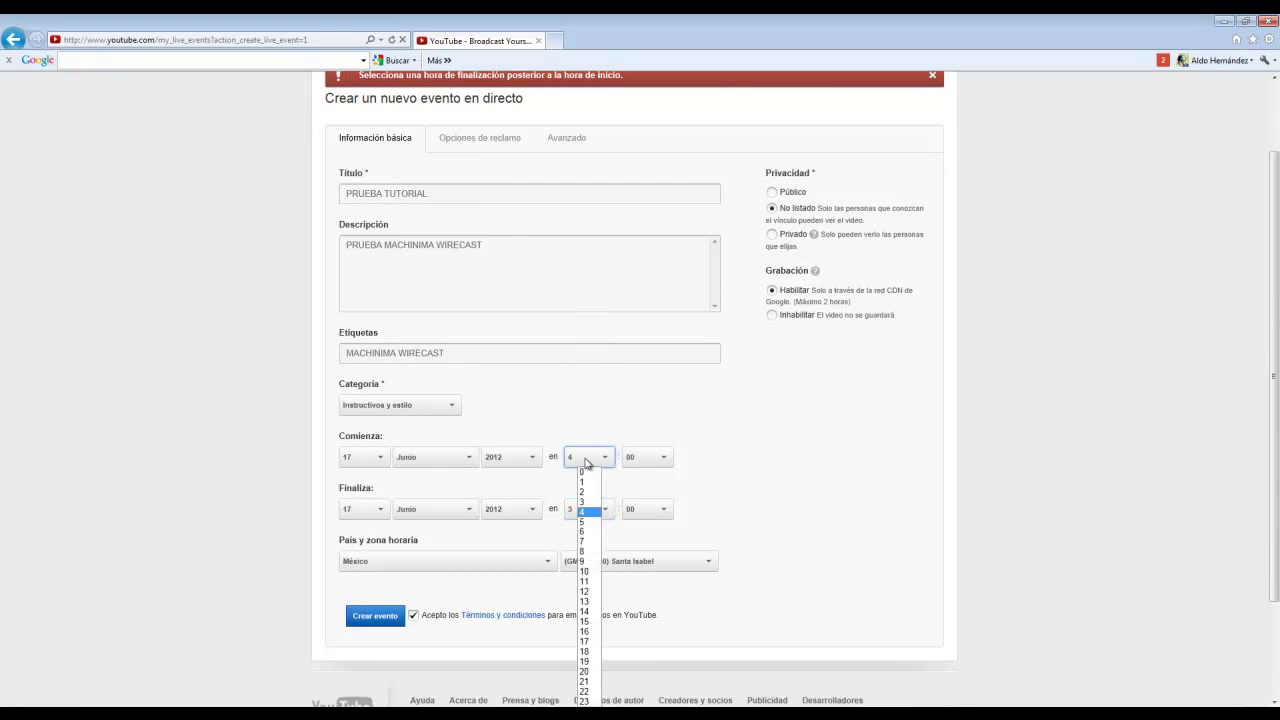
click(588, 484)
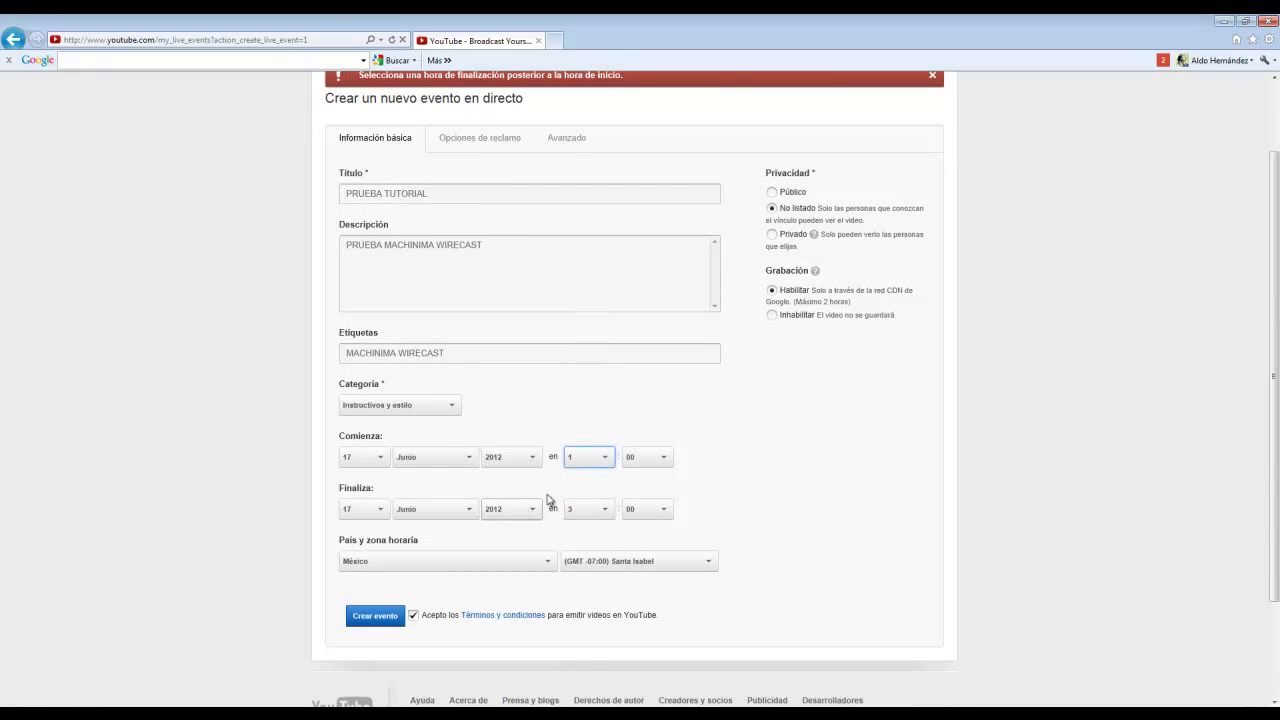
click(375, 615)
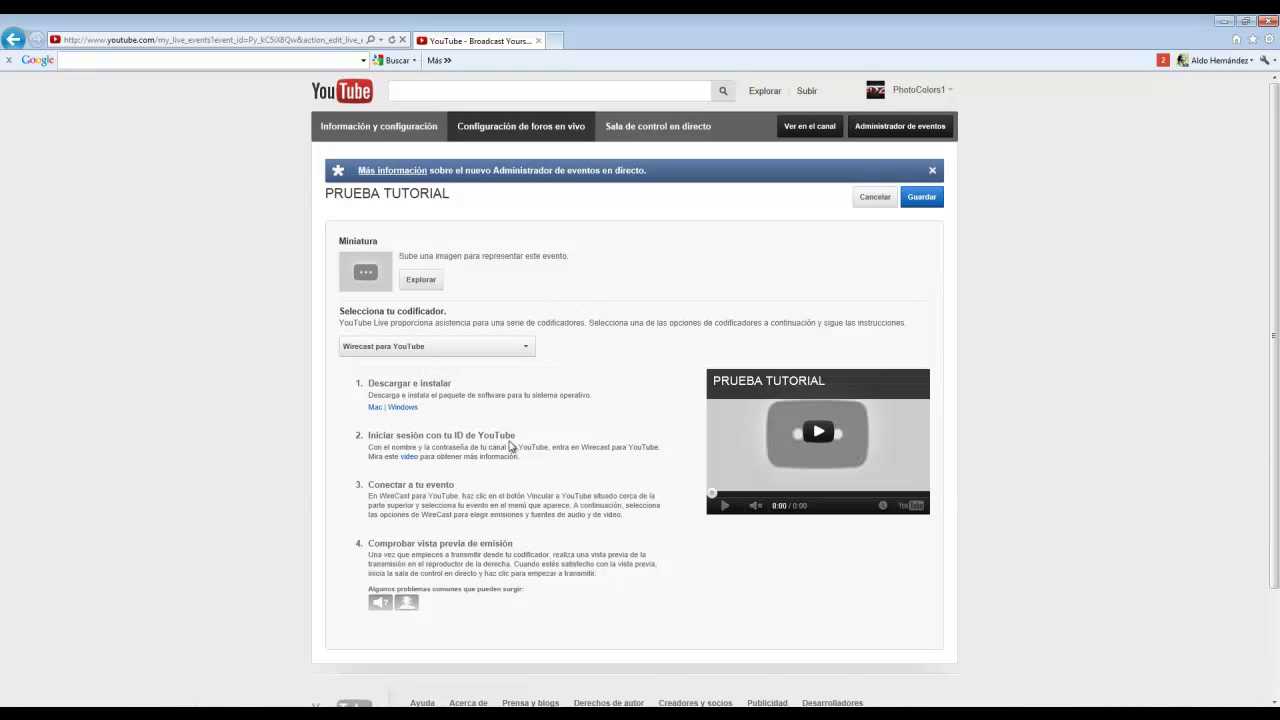
Switch to Wirecast for YouTube and maximize its window.
drag(581, 447, 618, 447)
click(268, 452)
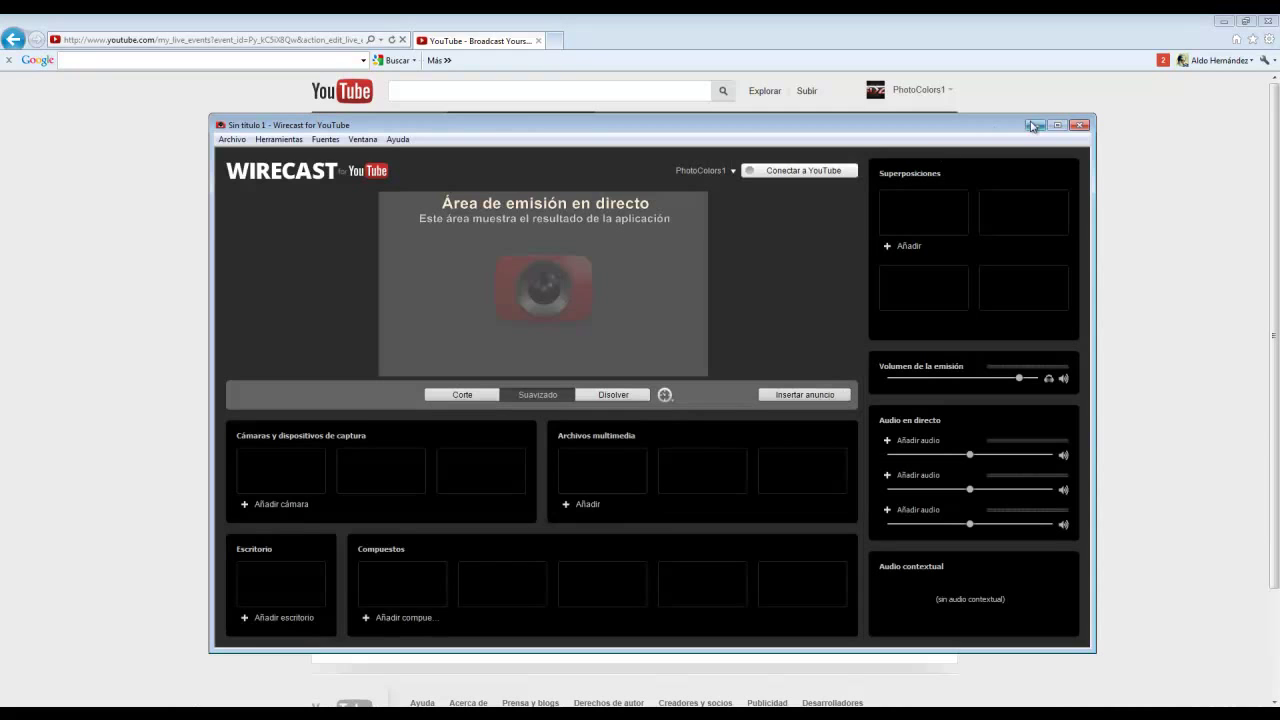
click(1057, 126)
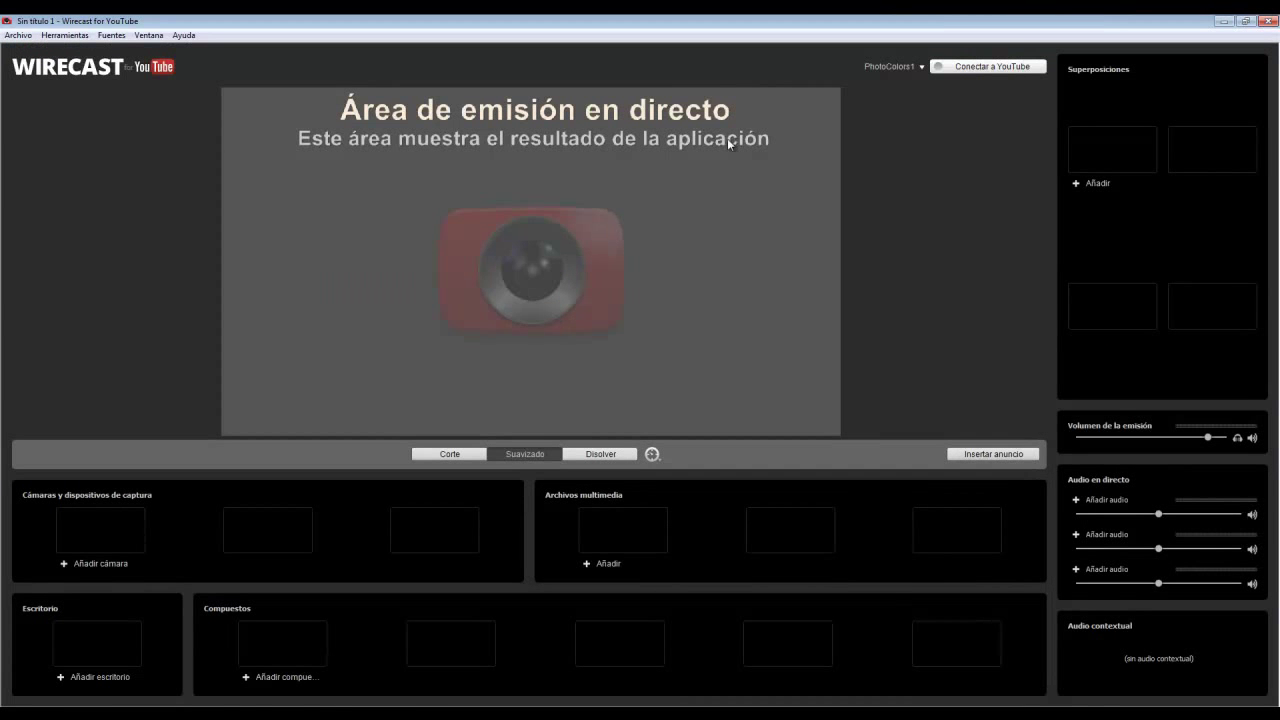
Connect to the PRUEBA TUTORIAL event on YouTube using the "Emisión en 360p" format and the "Primario" server.
click(935, 66)
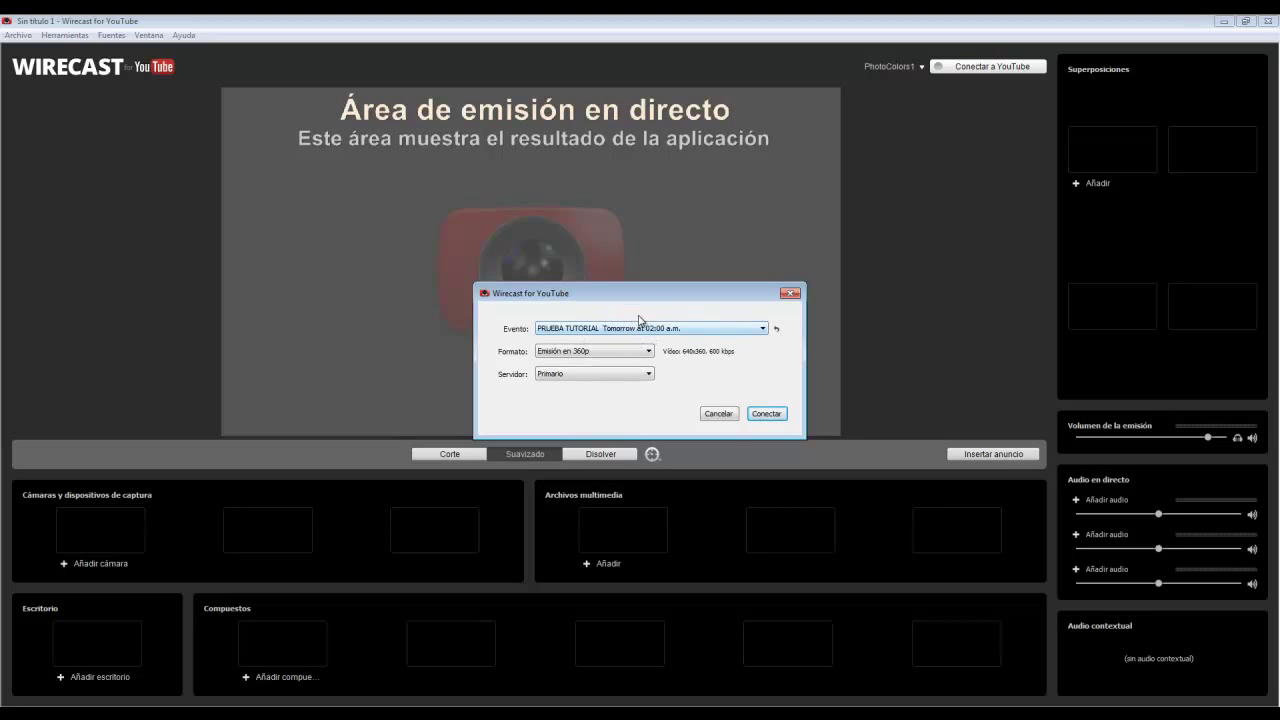
click(628, 349)
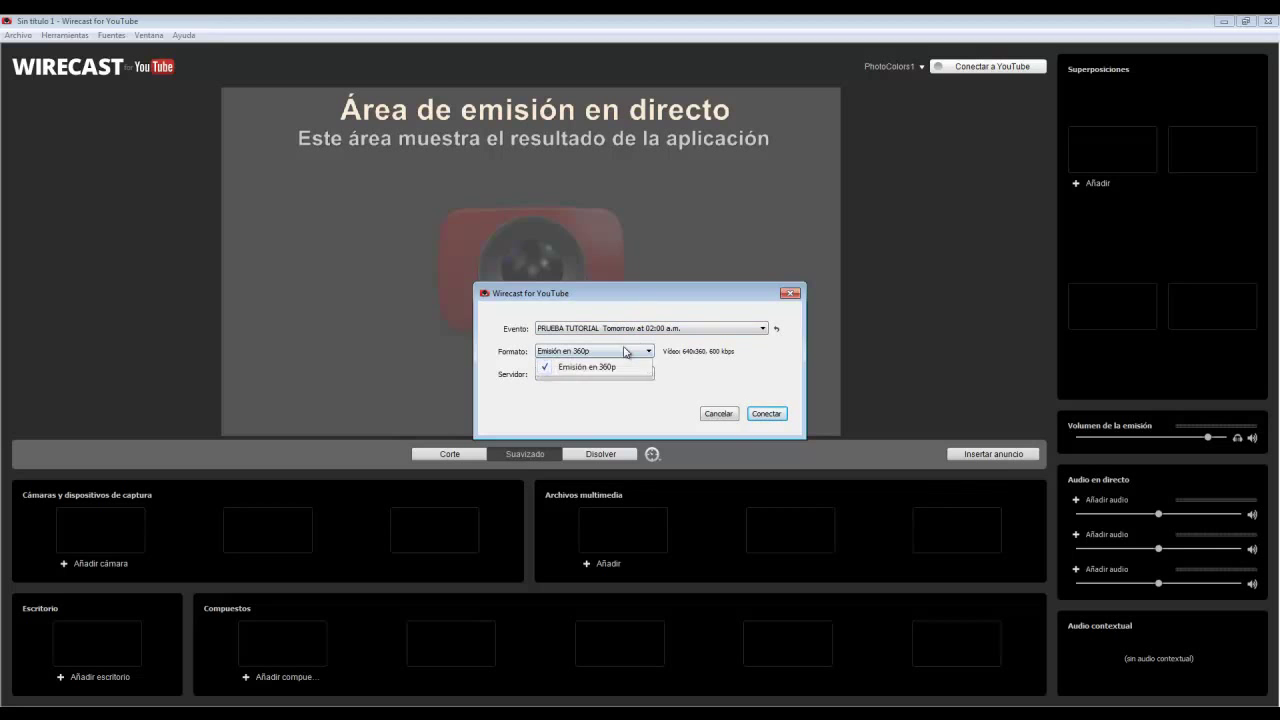
click(691, 374)
double_click(636, 378)
click(638, 377)
click(700, 377)
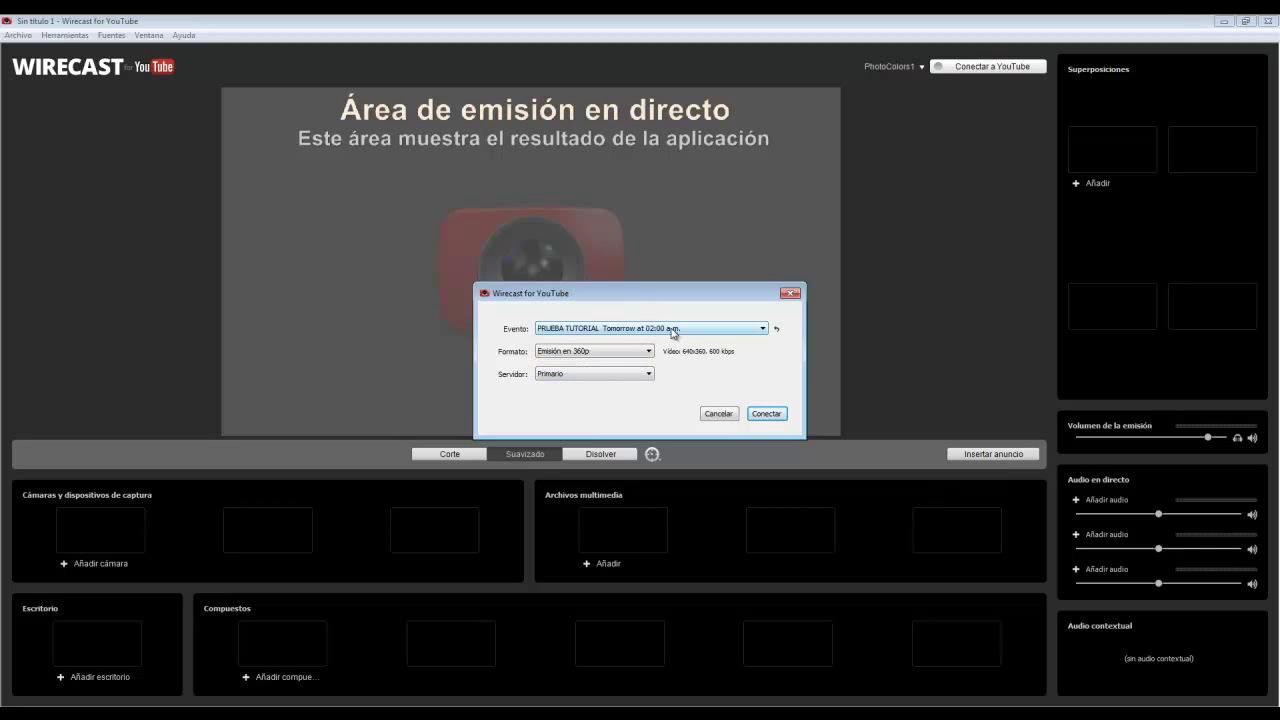
click(673, 333)
click(663, 360)
click(766, 413)
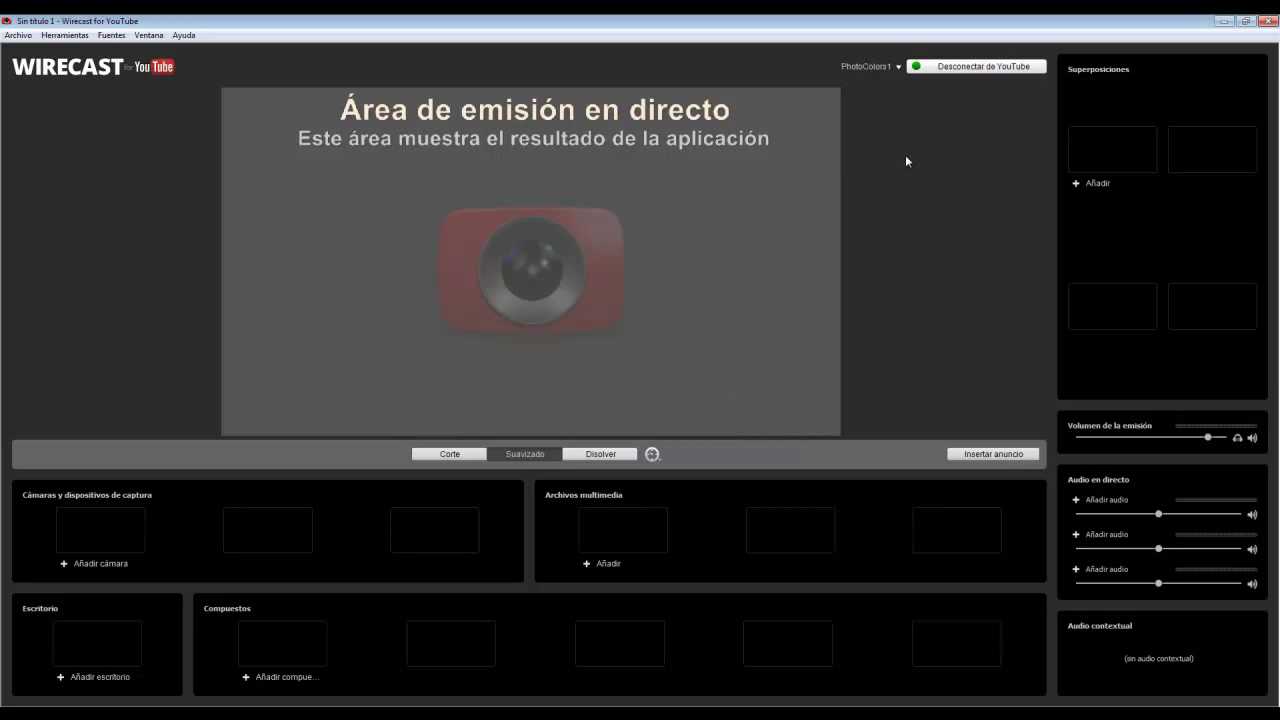
Switch to the YouTube event page in the browser and save the PRUEBA TUTORIAL event's encoder settings.
click(934, 69)
key(alt+Tab)
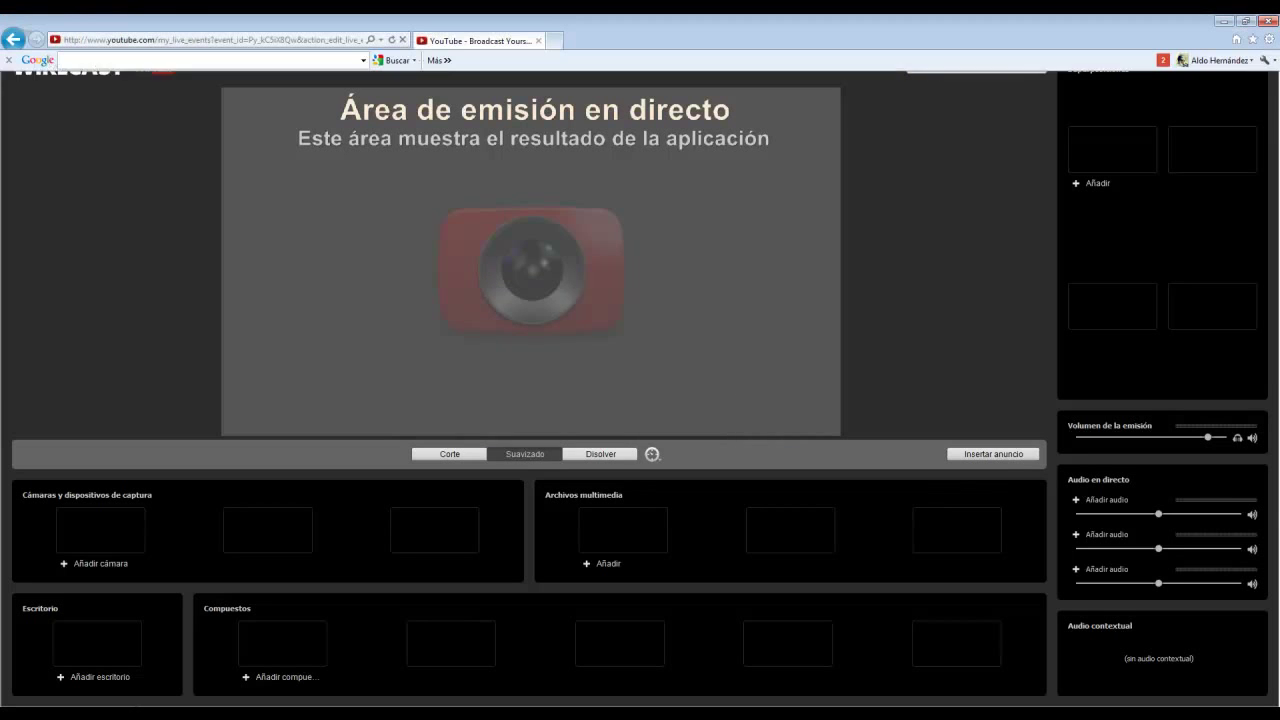
click(921, 200)
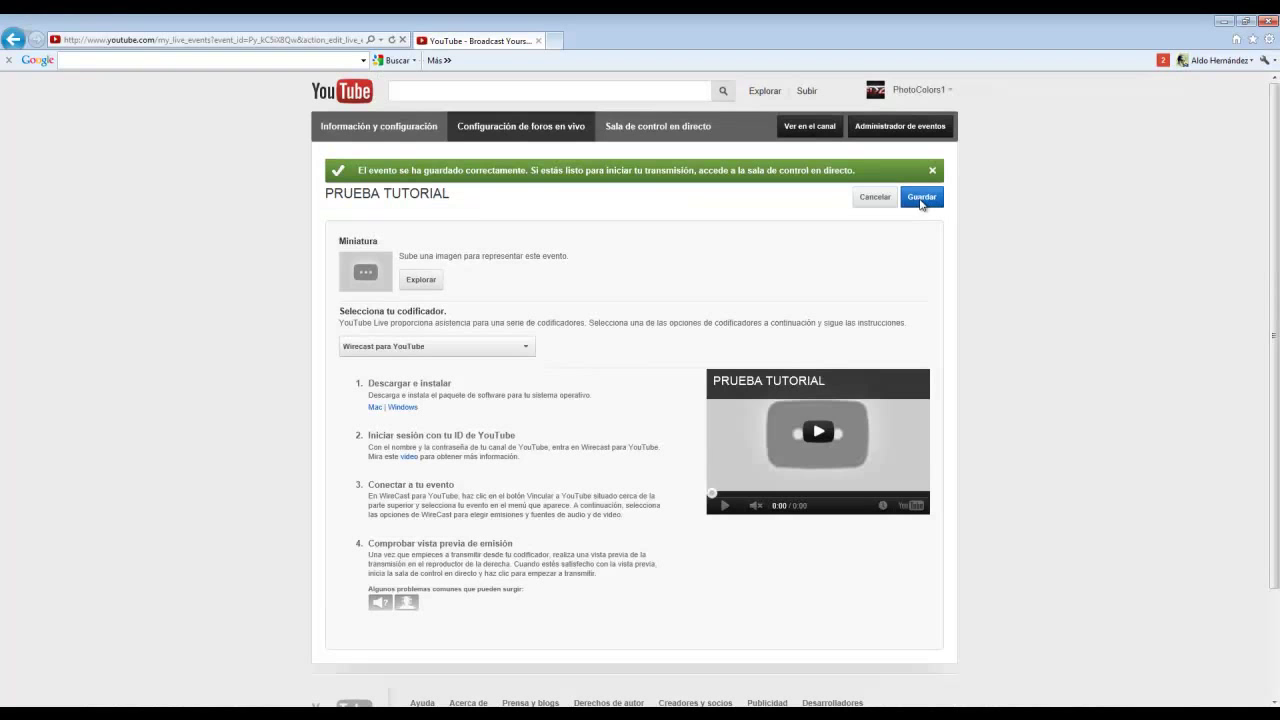
Start the event's live transmission from the live control room and accept the confirmation.
click(645, 136)
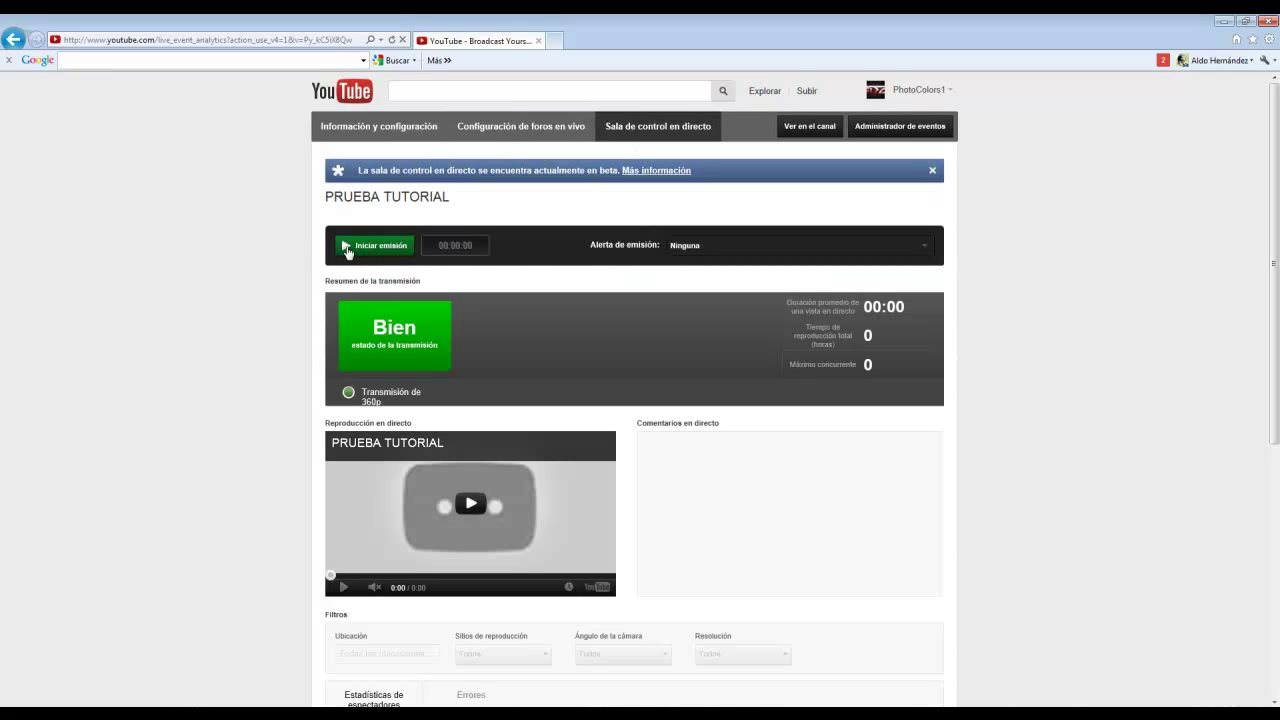
click(372, 246)
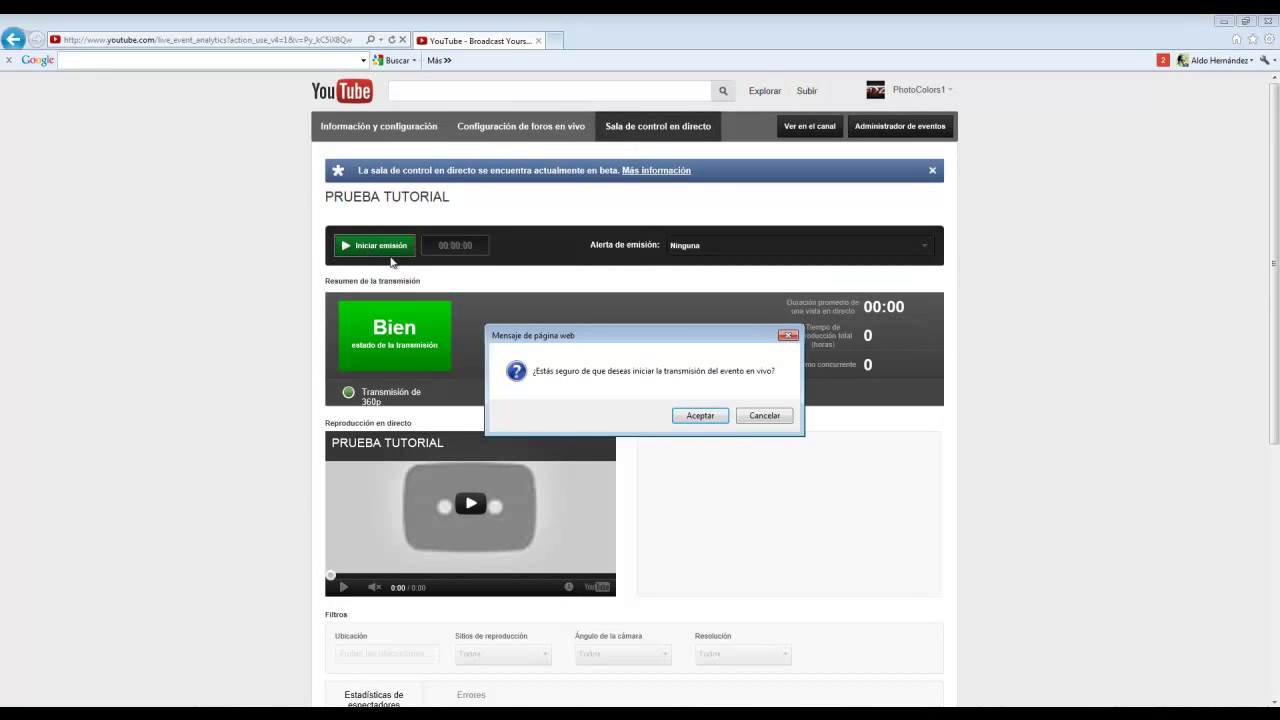
drag(583, 333, 575, 256)
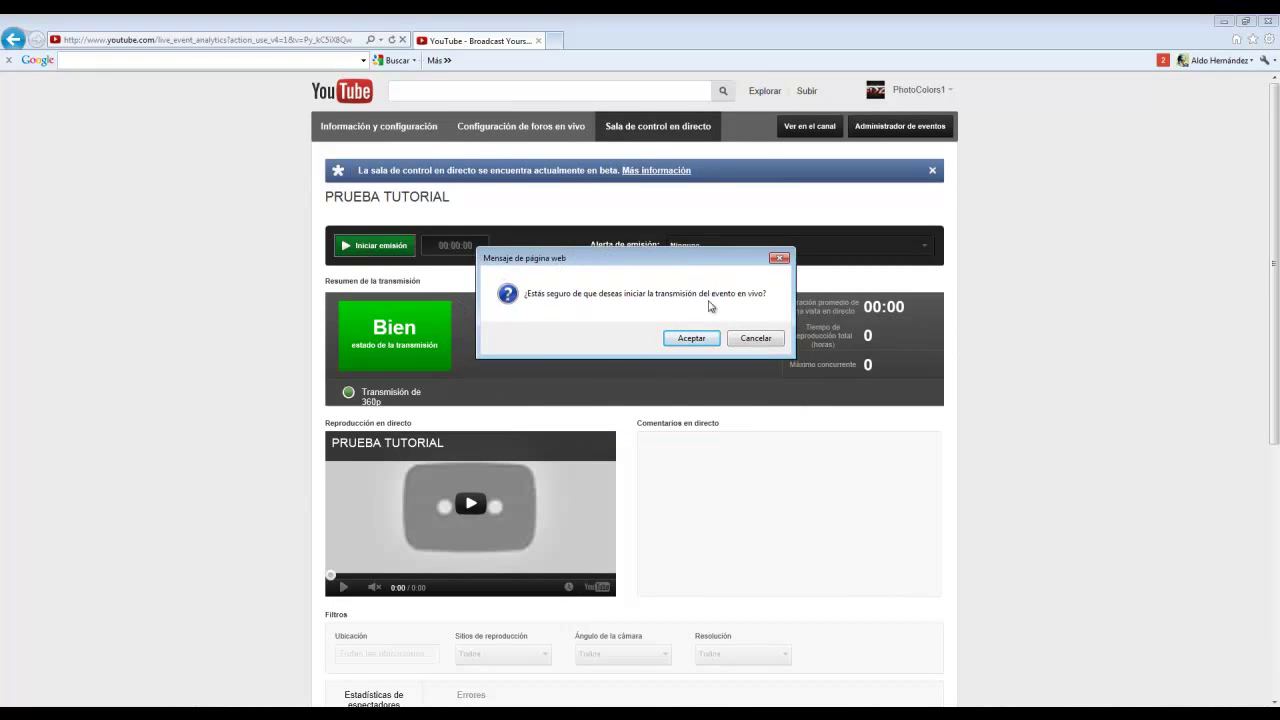
click(691, 338)
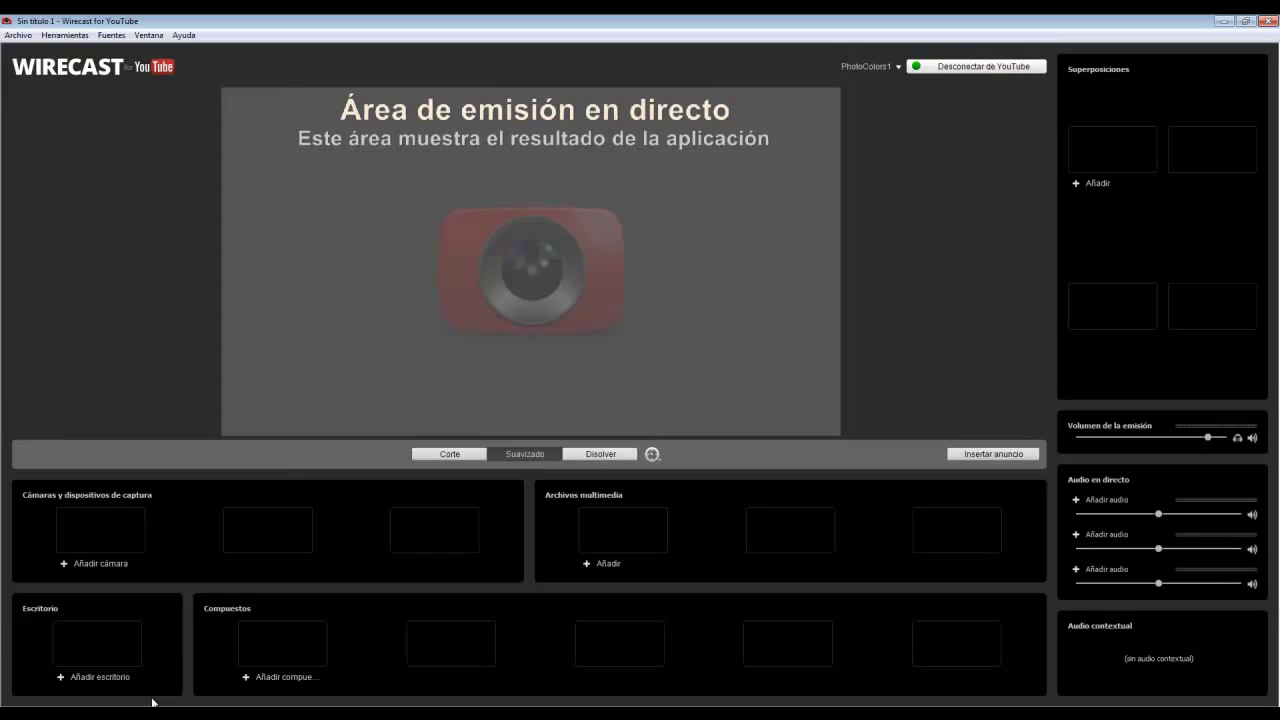
Check the broadcast's watch page, then run Desktop Presenter on this computer as the desktop source in Wirecast.
key(alt+Tab)
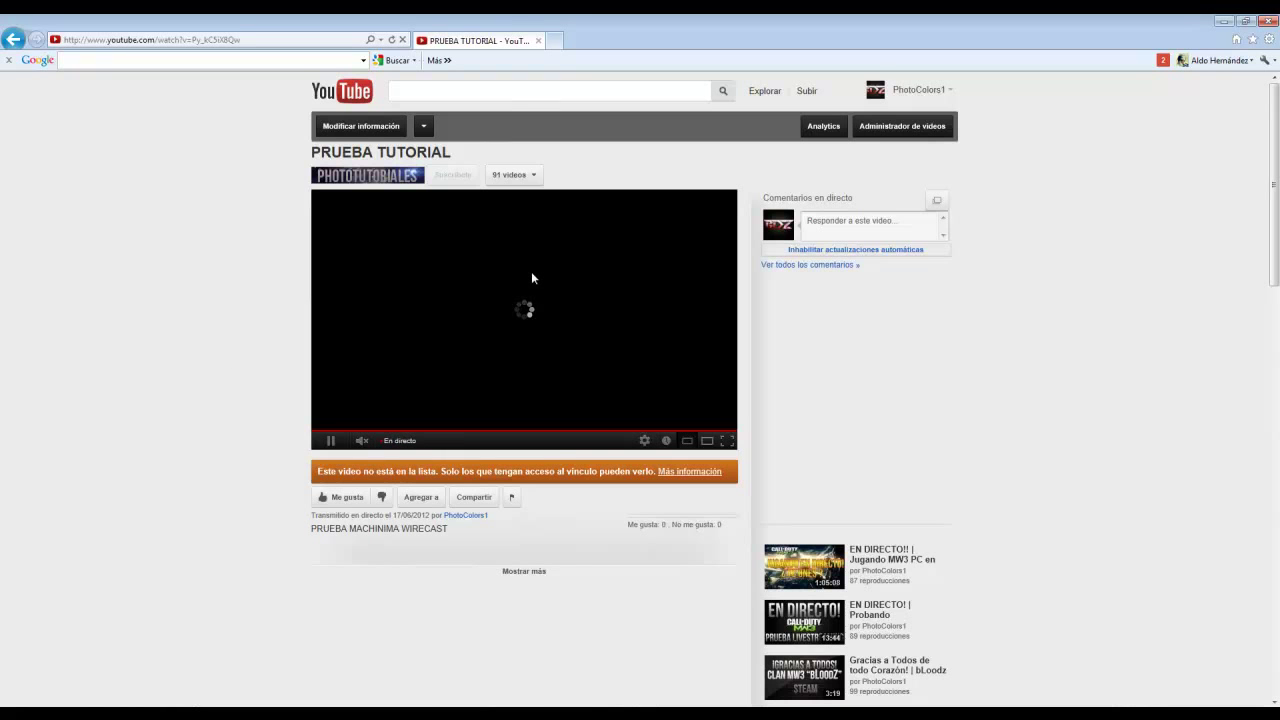
key(alt+Tab)
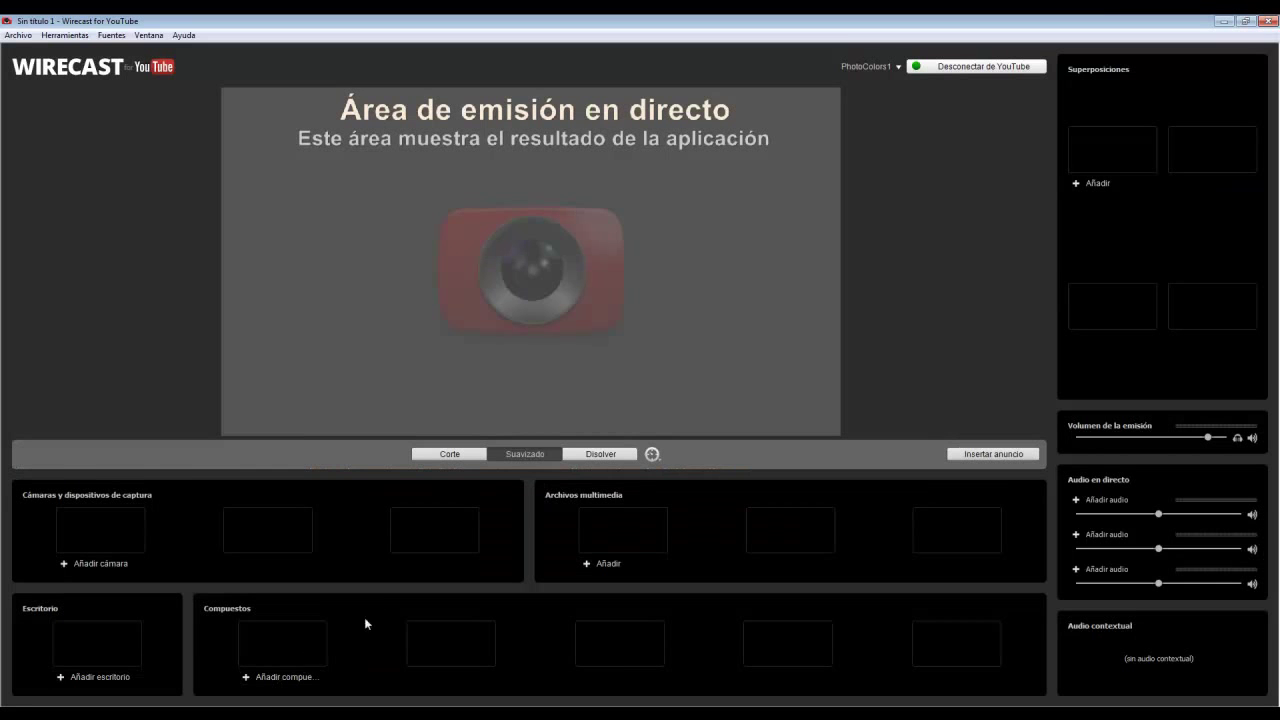
click(84, 678)
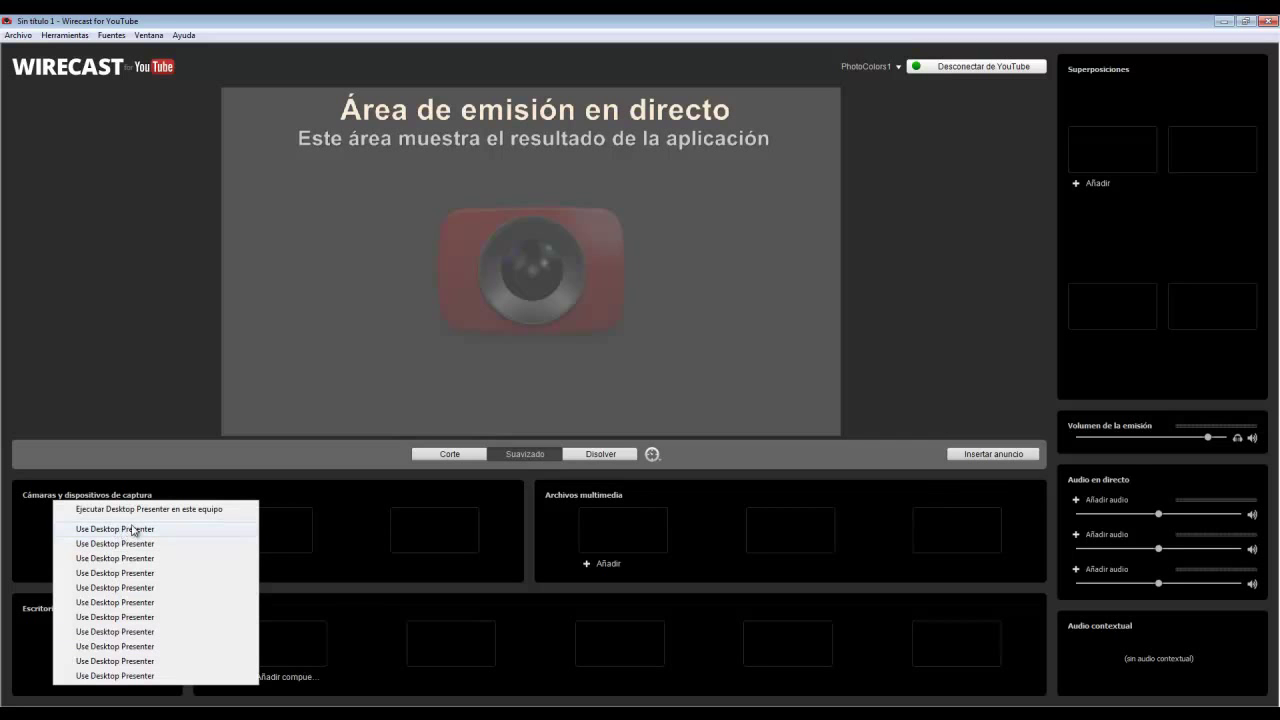
click(145, 511)
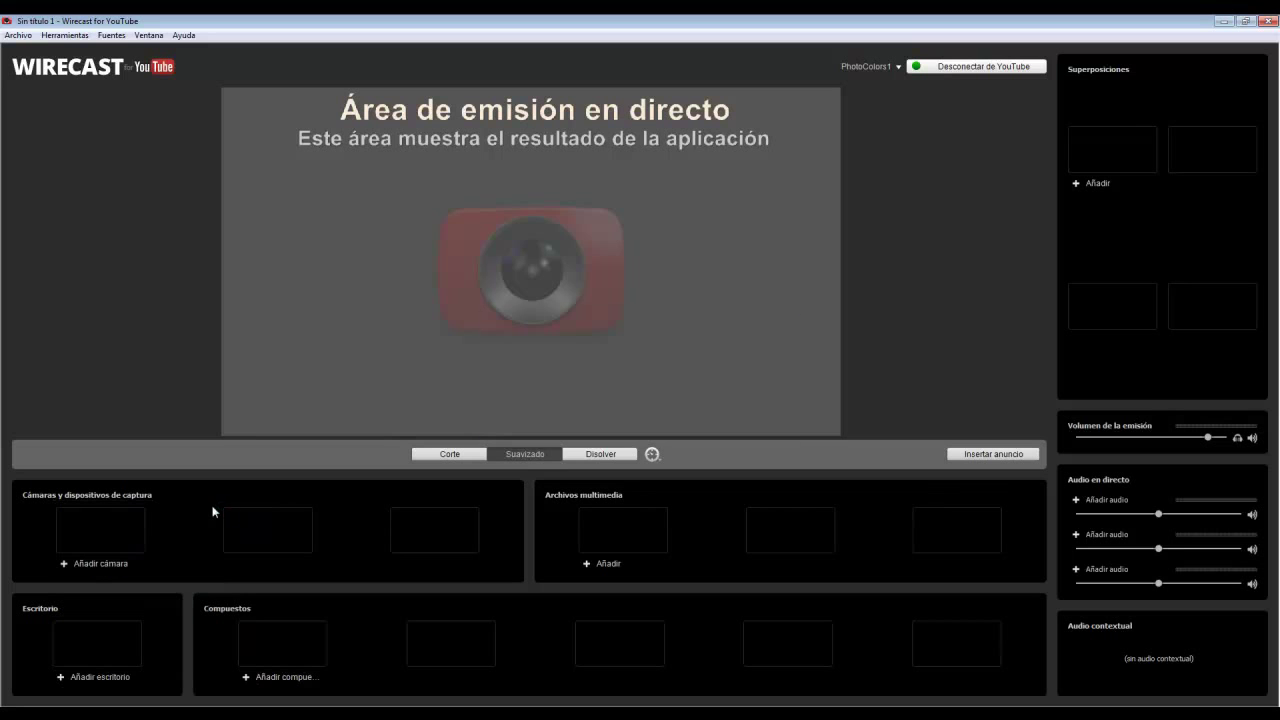
click(762, 423)
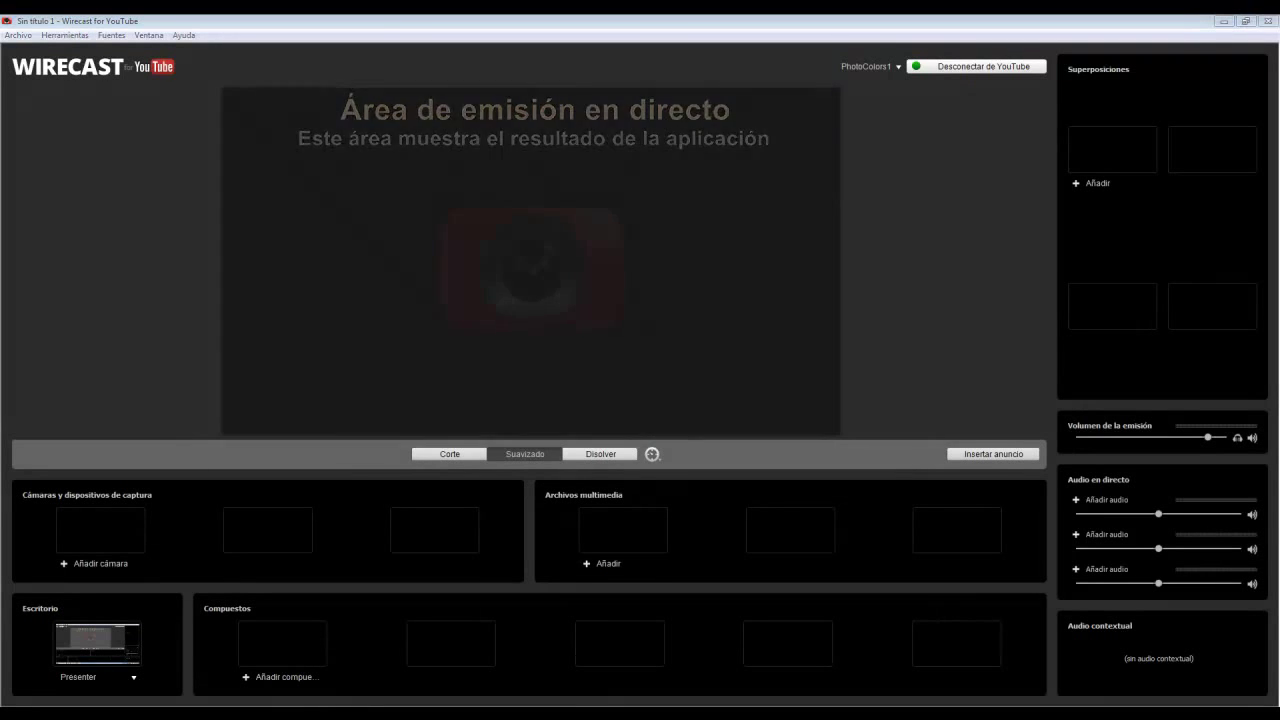
Keep Desktop Presenter capturing Main Display (1920 x 1080), minimize it and put the Presenter desktop source on air.
drag(277, 176, 658, 215)
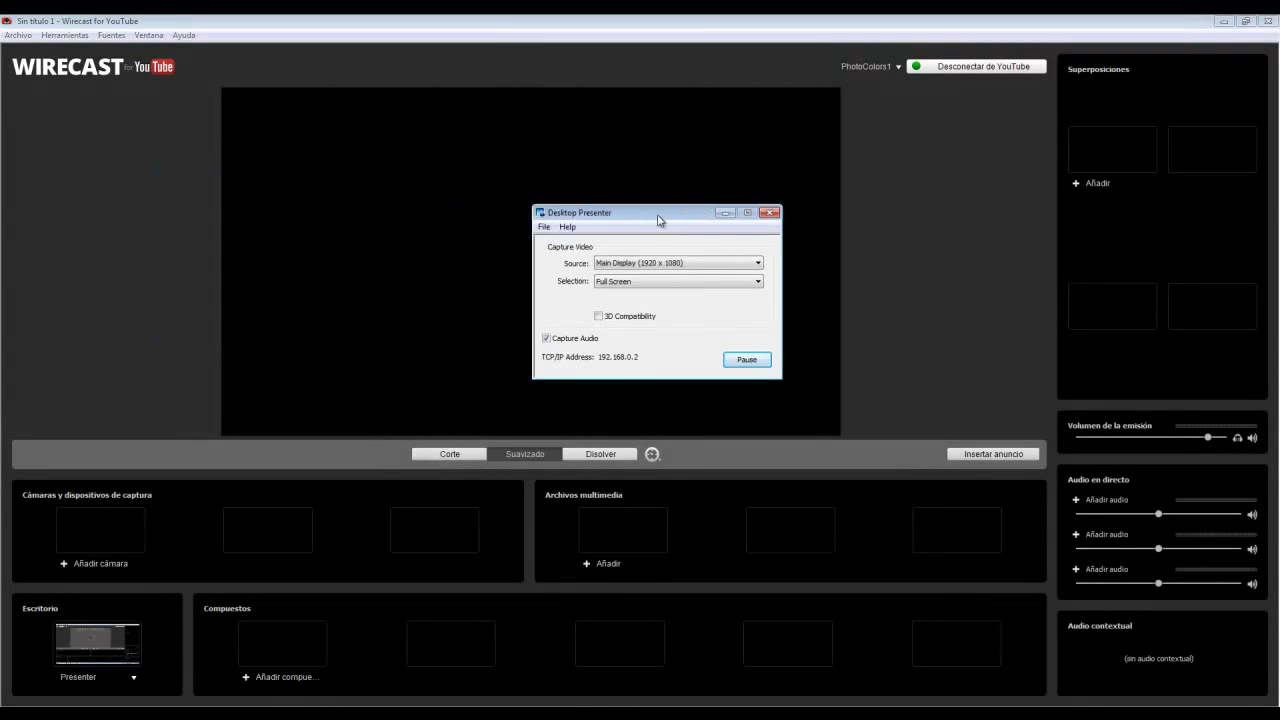
click(650, 265)
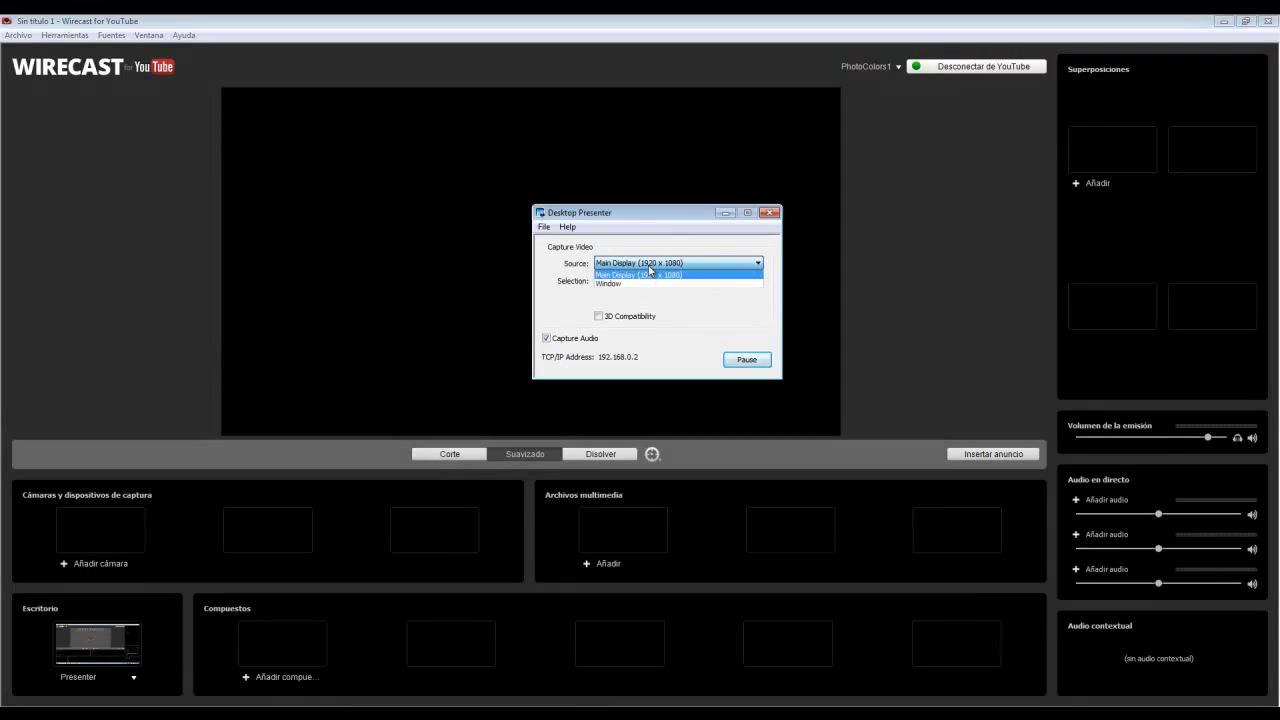
click(652, 275)
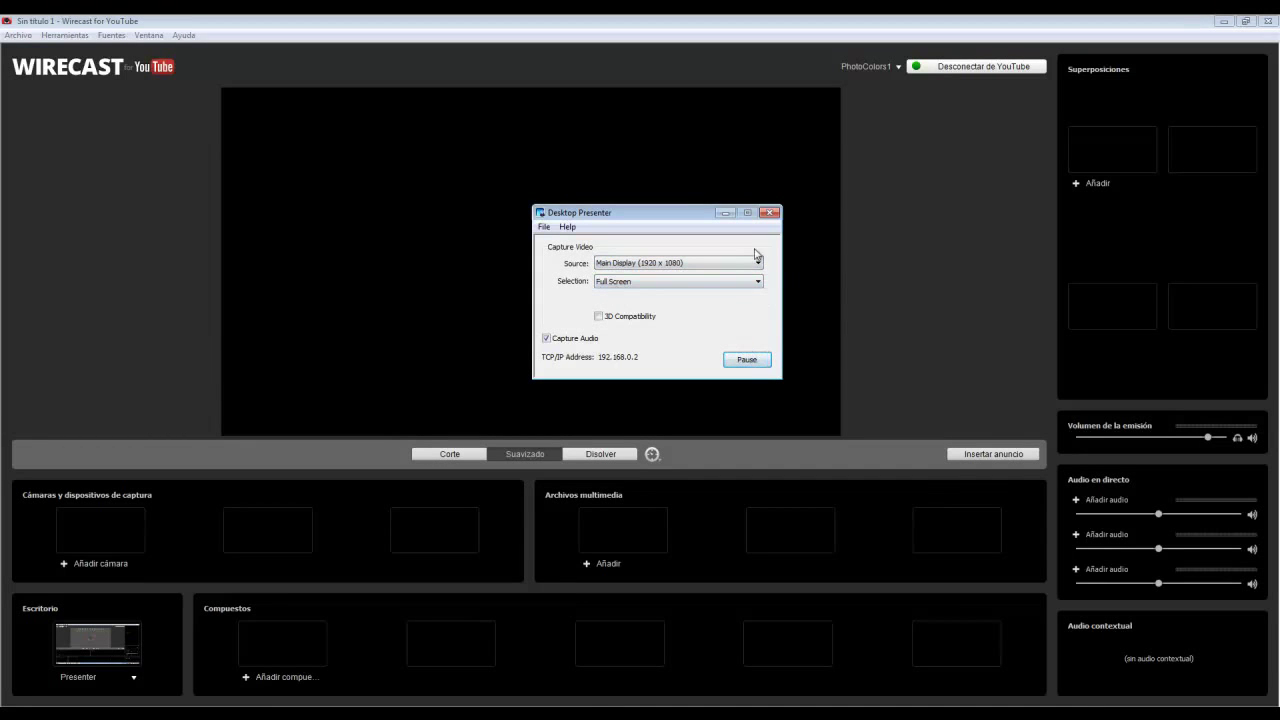
click(725, 213)
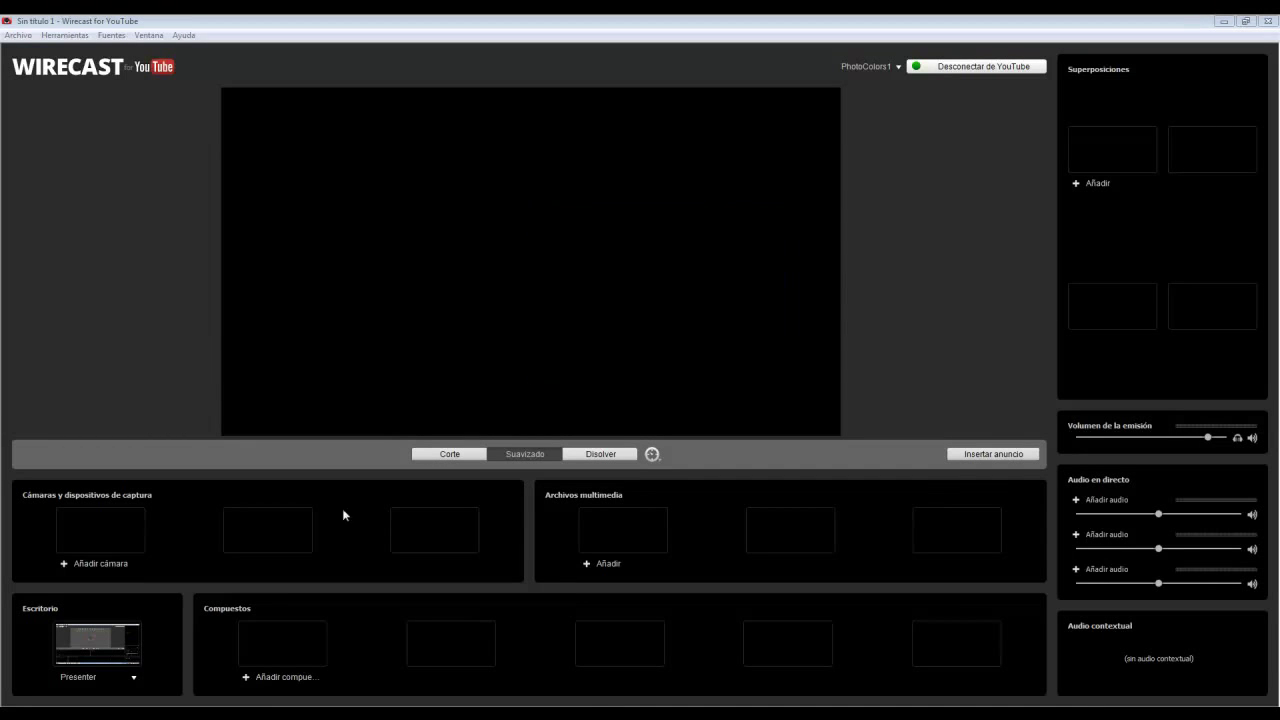
click(93, 656)
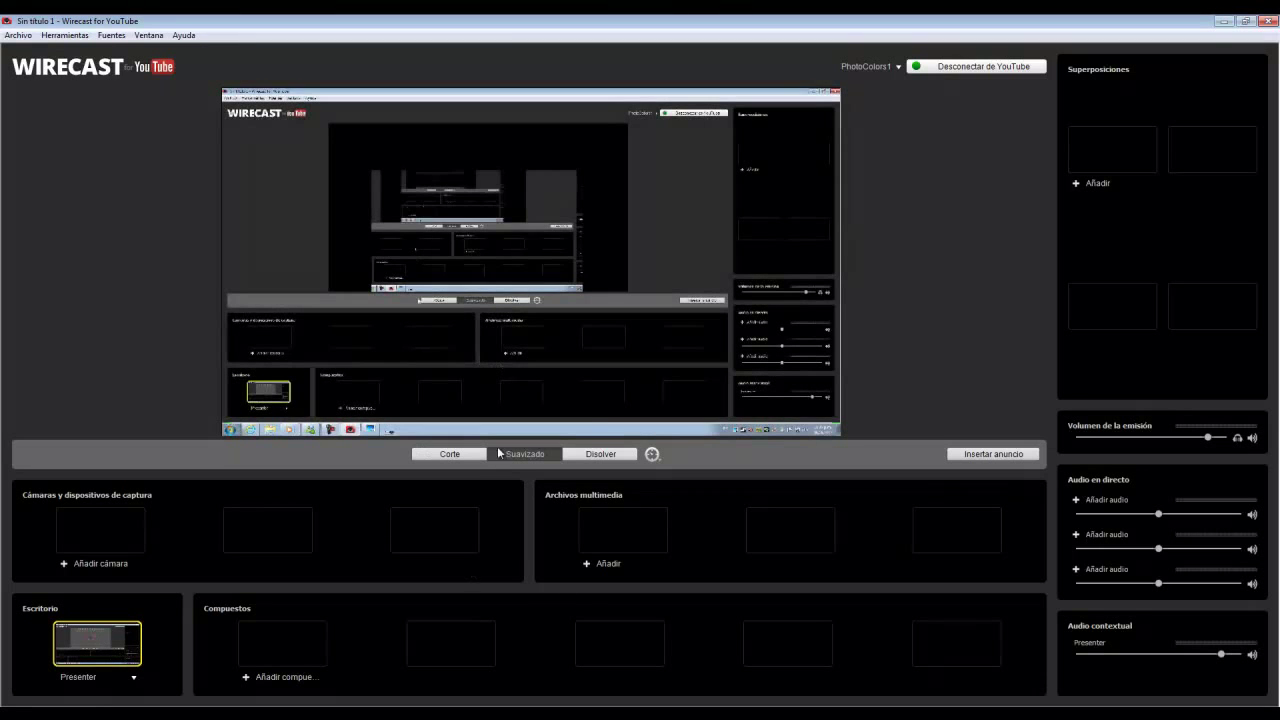
Switch to the PRUEBA TUTORIAL watch page in the browser and reload it.
click(92, 698)
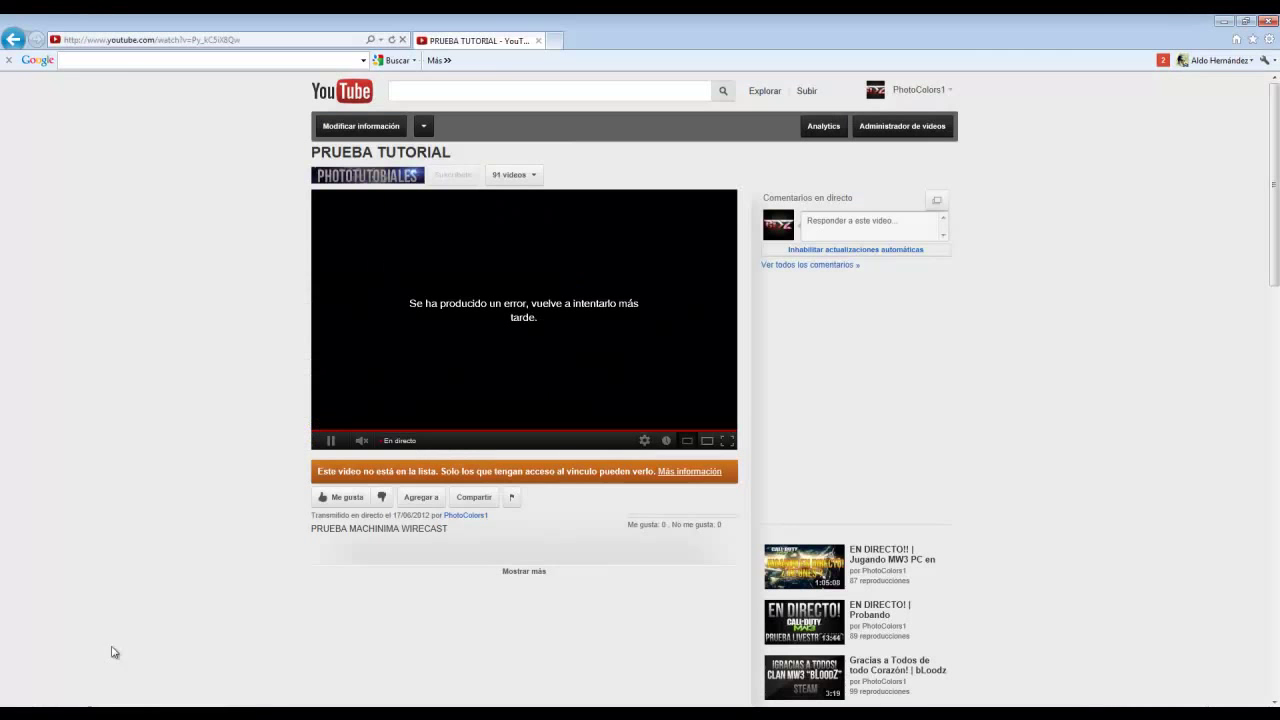
click(391, 40)
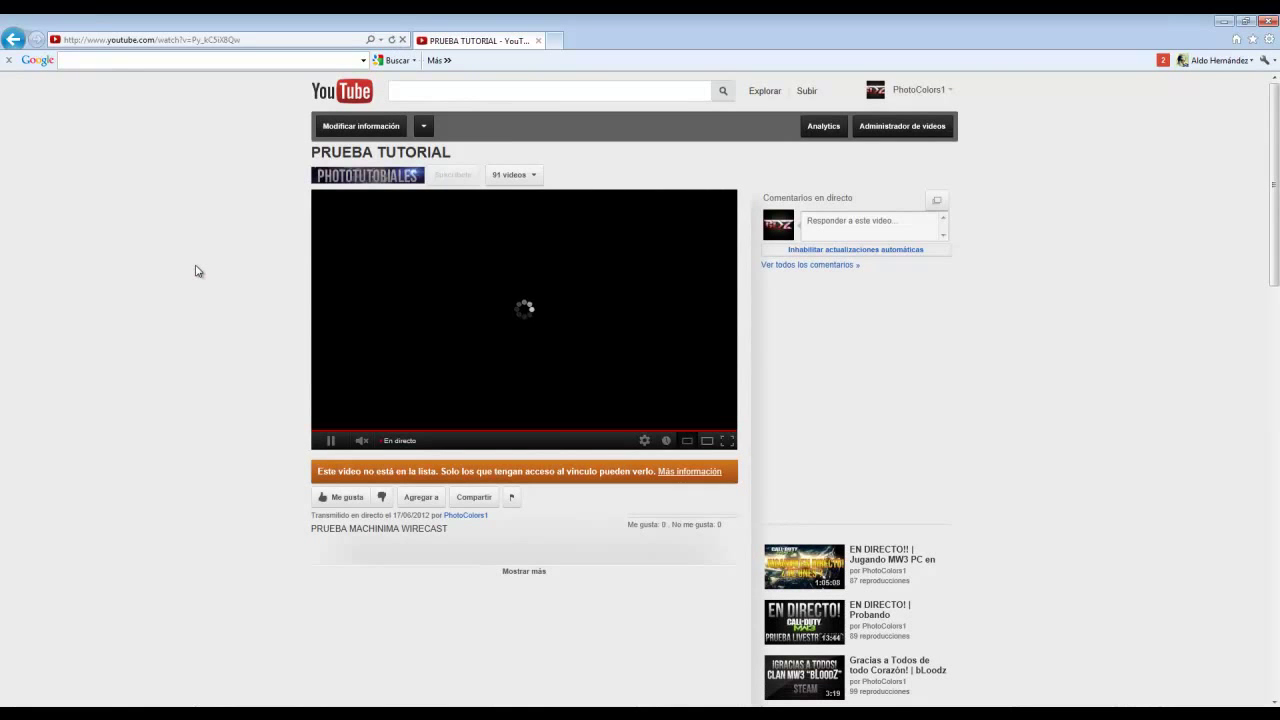
Return to Wirecast and add "Micrófono (Webcam 200)" as the first live audio source.
click(212, 705)
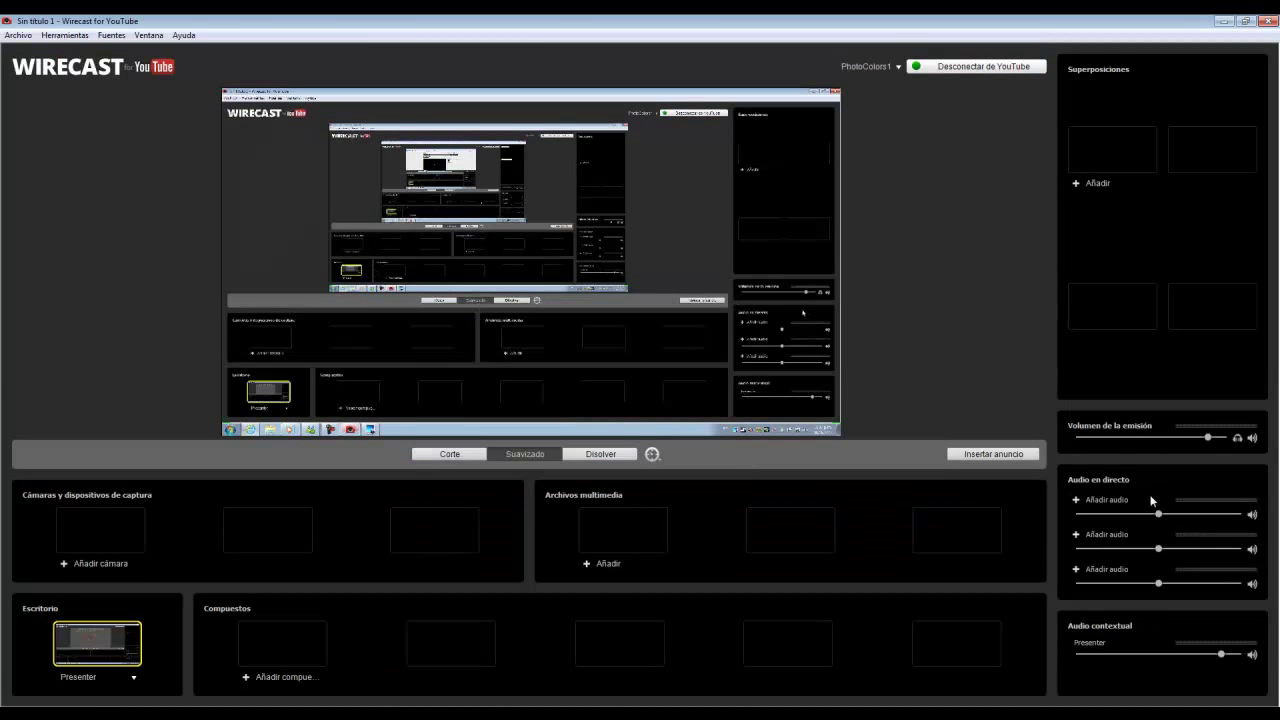
click(1108, 500)
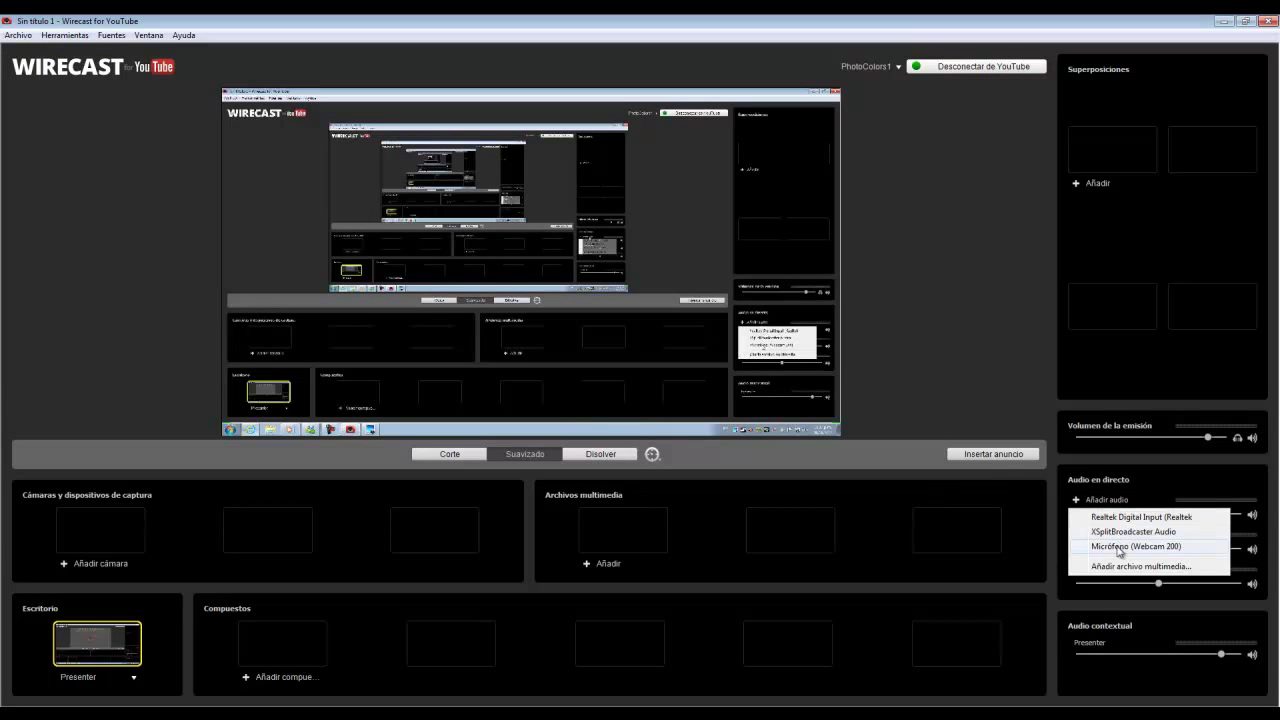
click(1120, 546)
Check the live playback on the YouTube watch page and return to Wirecast.
click(190, 705)
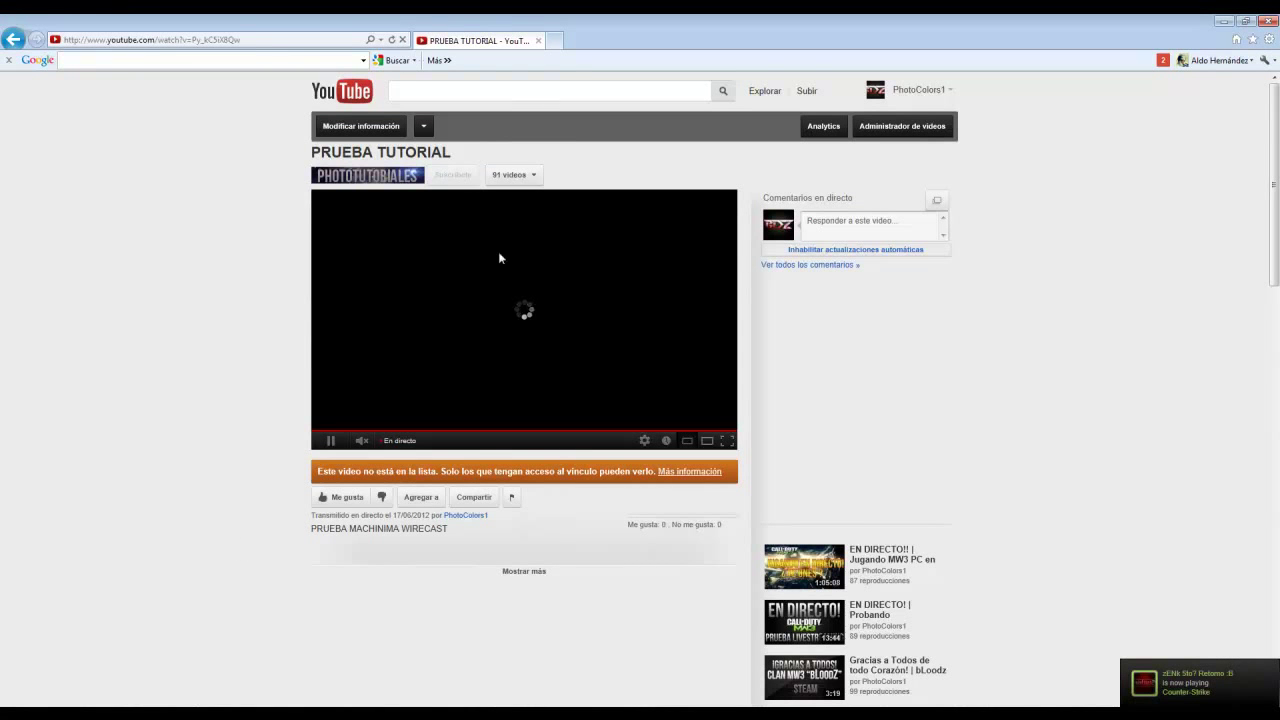
click(317, 703)
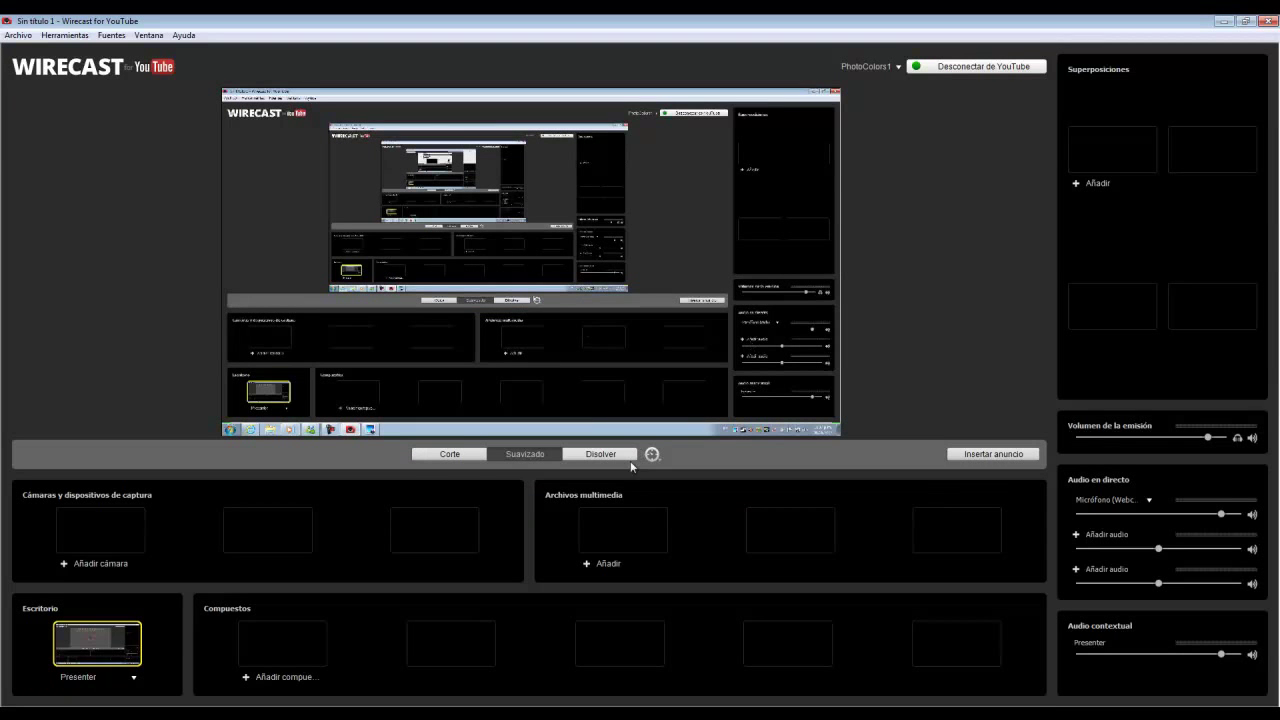
key(alt+Tab)
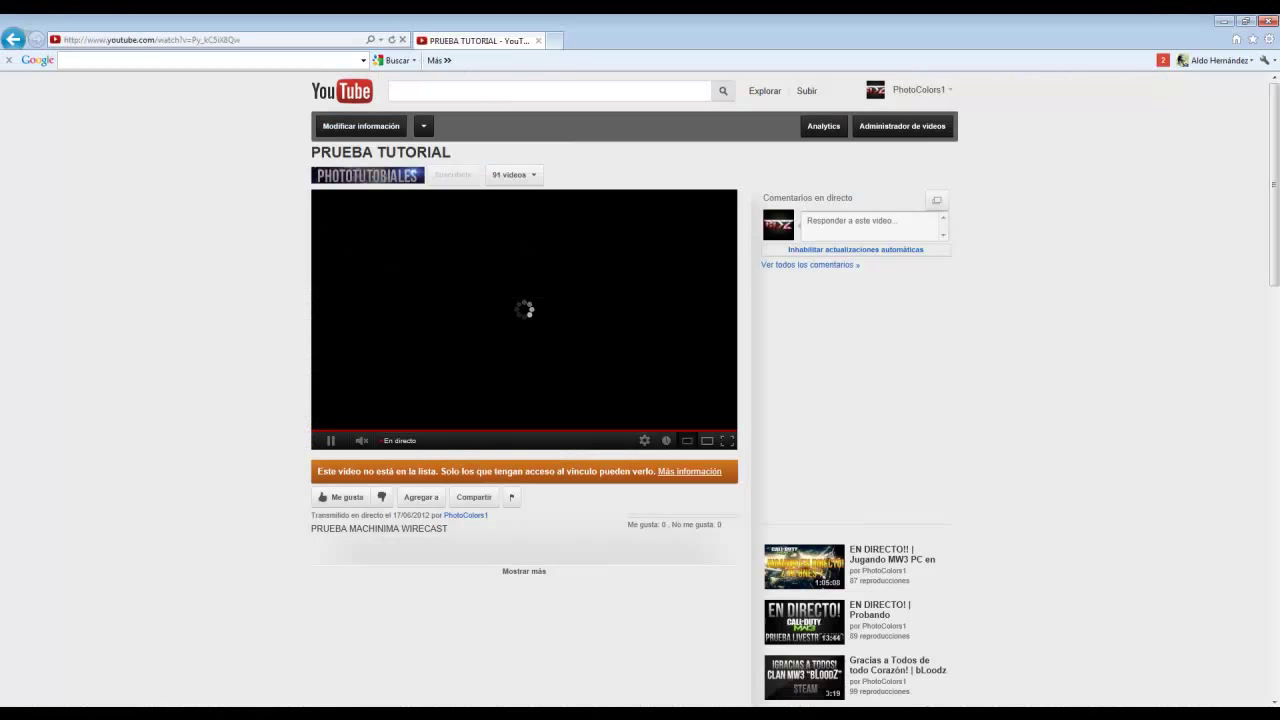
key(alt+Tab)
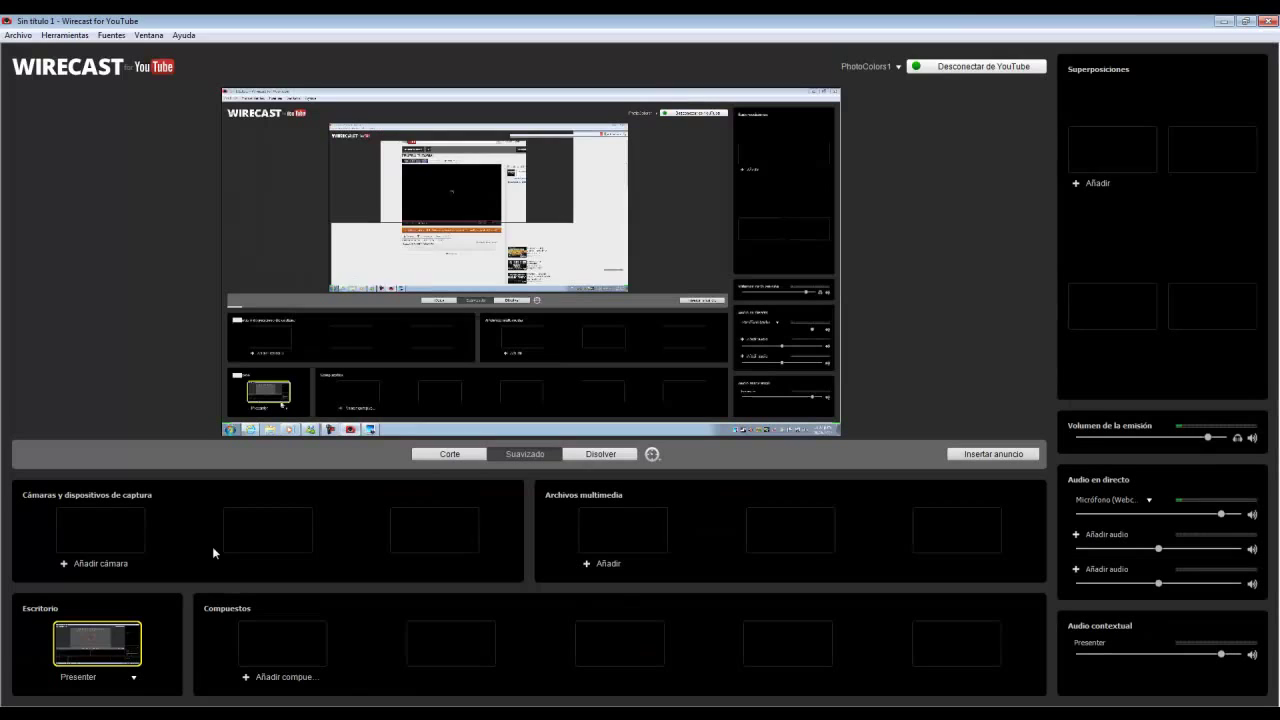
Disconnect from YouTube and reconnect to the preselected PRUEBA TUTORIAL event with the 360p format and the Primario server.
click(918, 68)
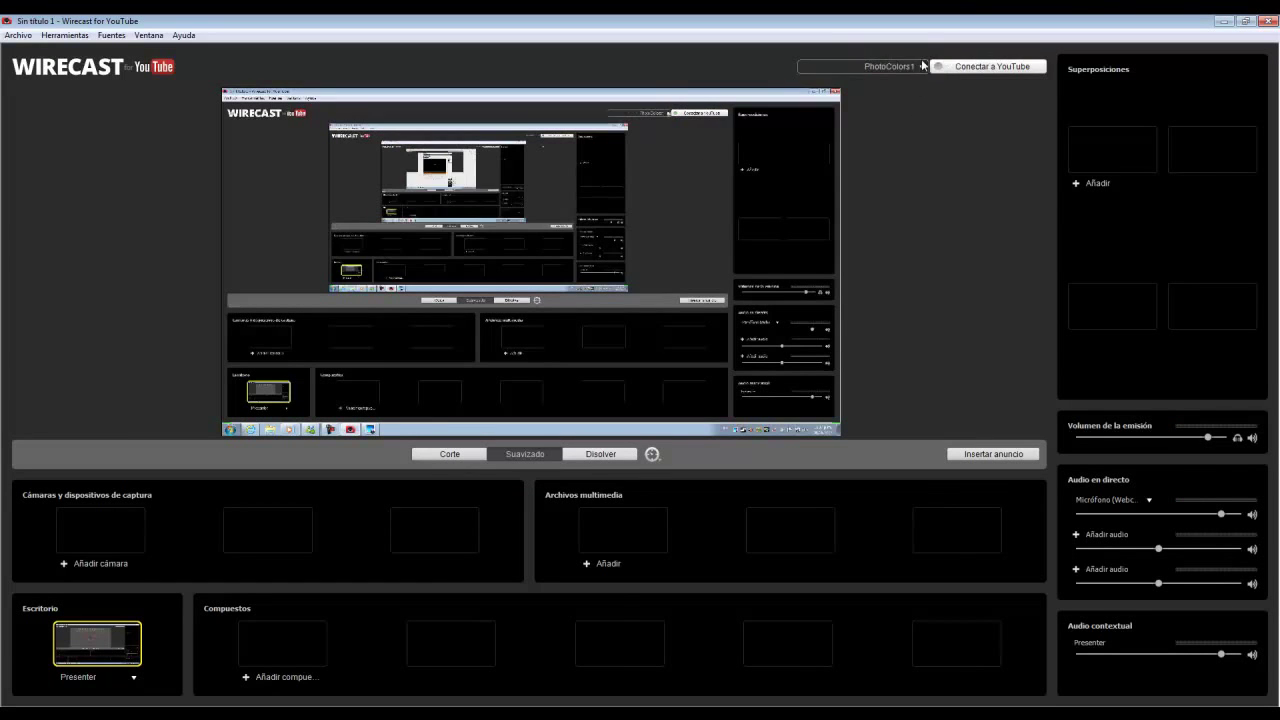
click(934, 67)
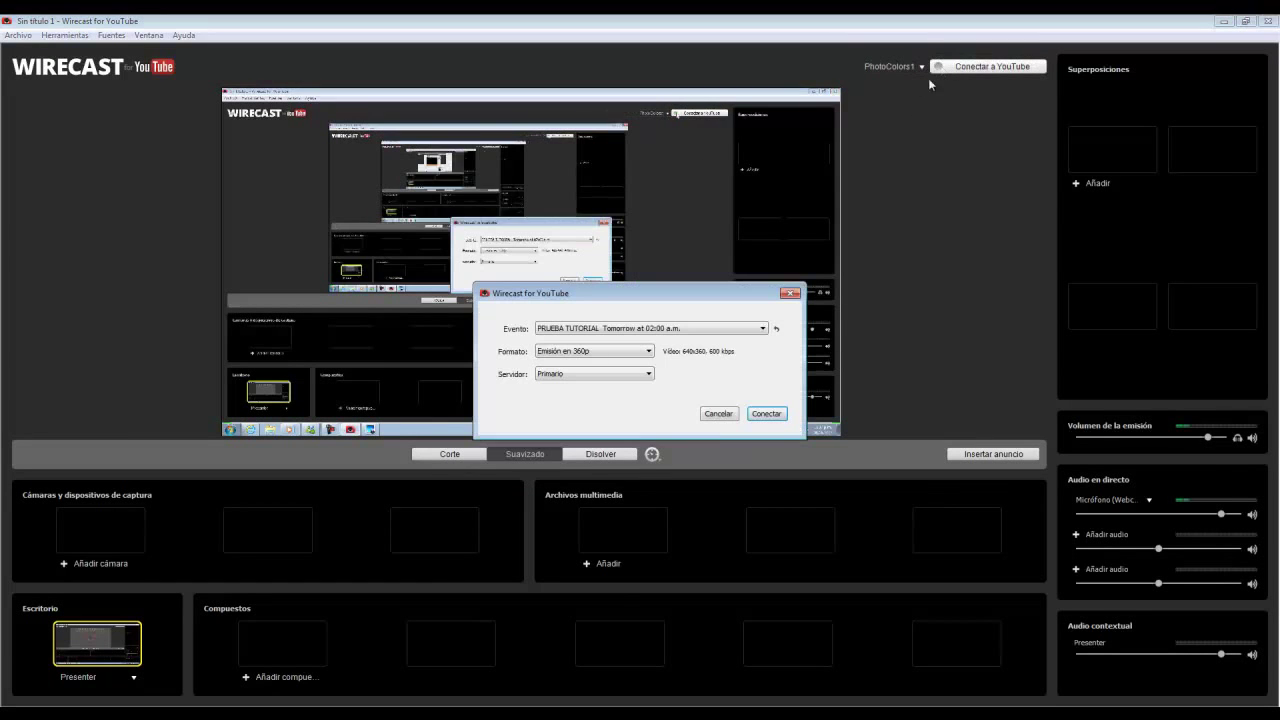
click(765, 414)
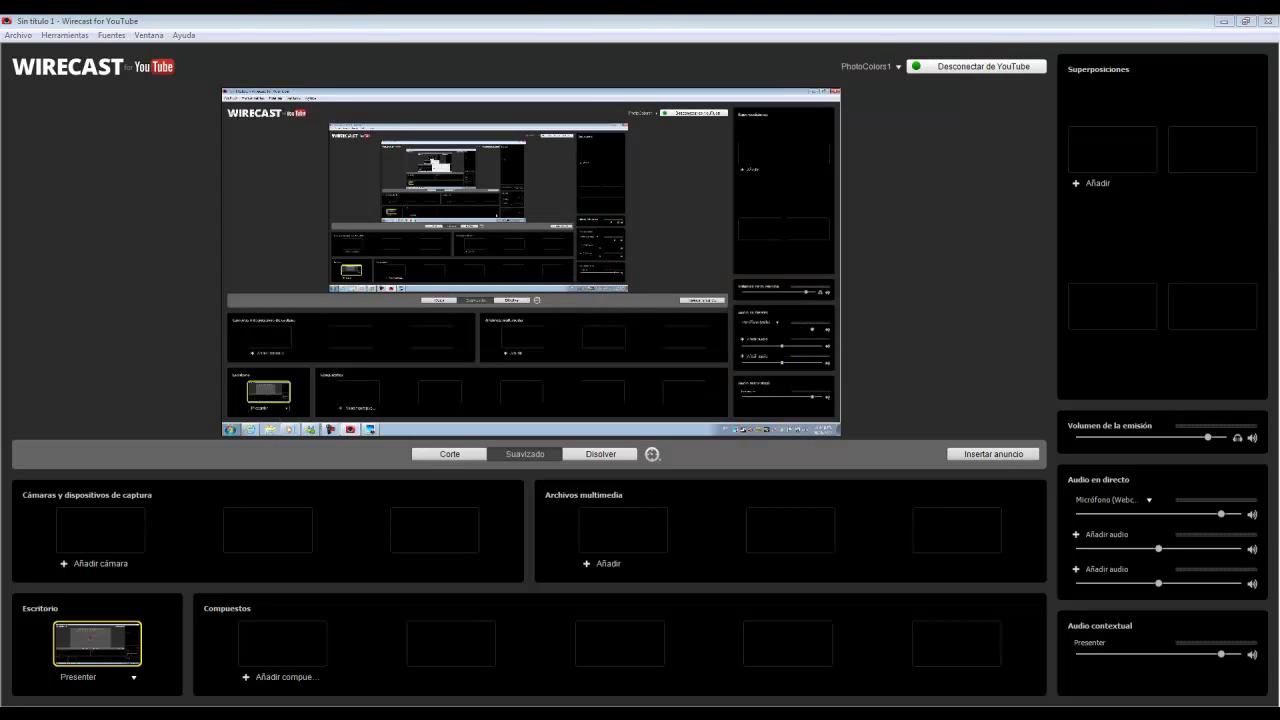
Switch to the PRUEBA TUTORIAL watch page in the browser, reload it to check the live playback, and return to Wirecast.
key(alt+Tab)
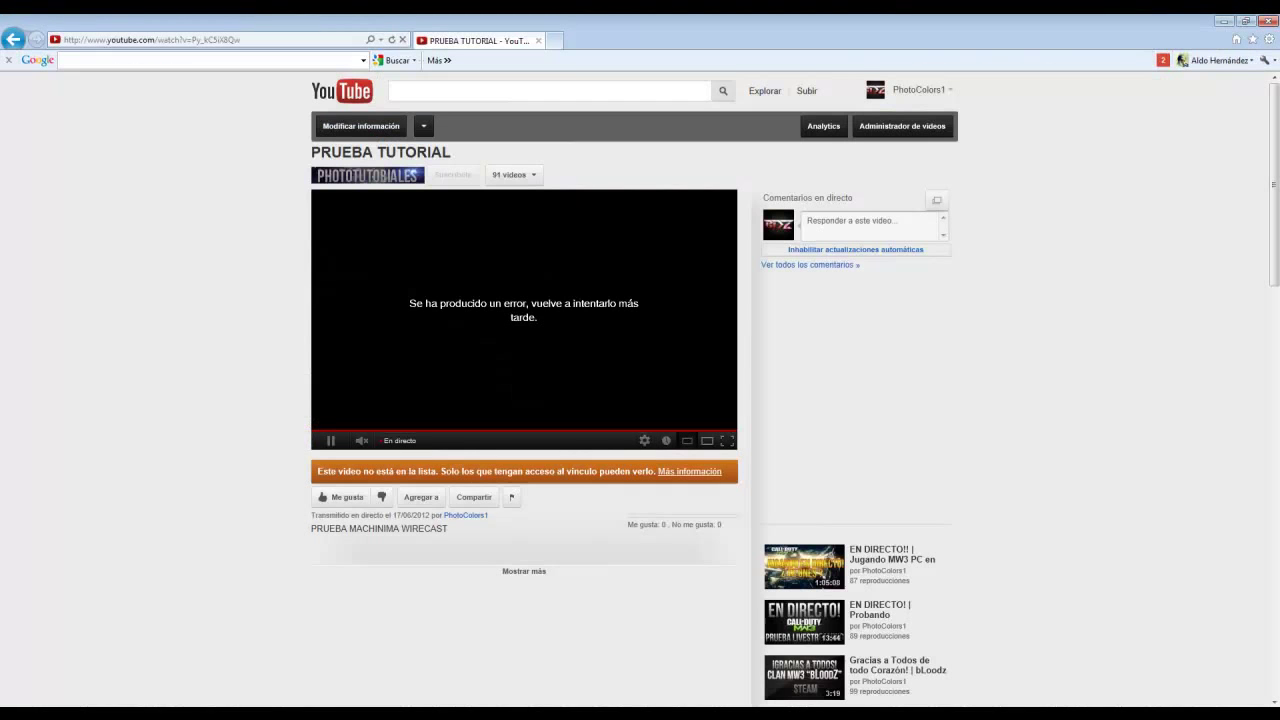
click(392, 40)
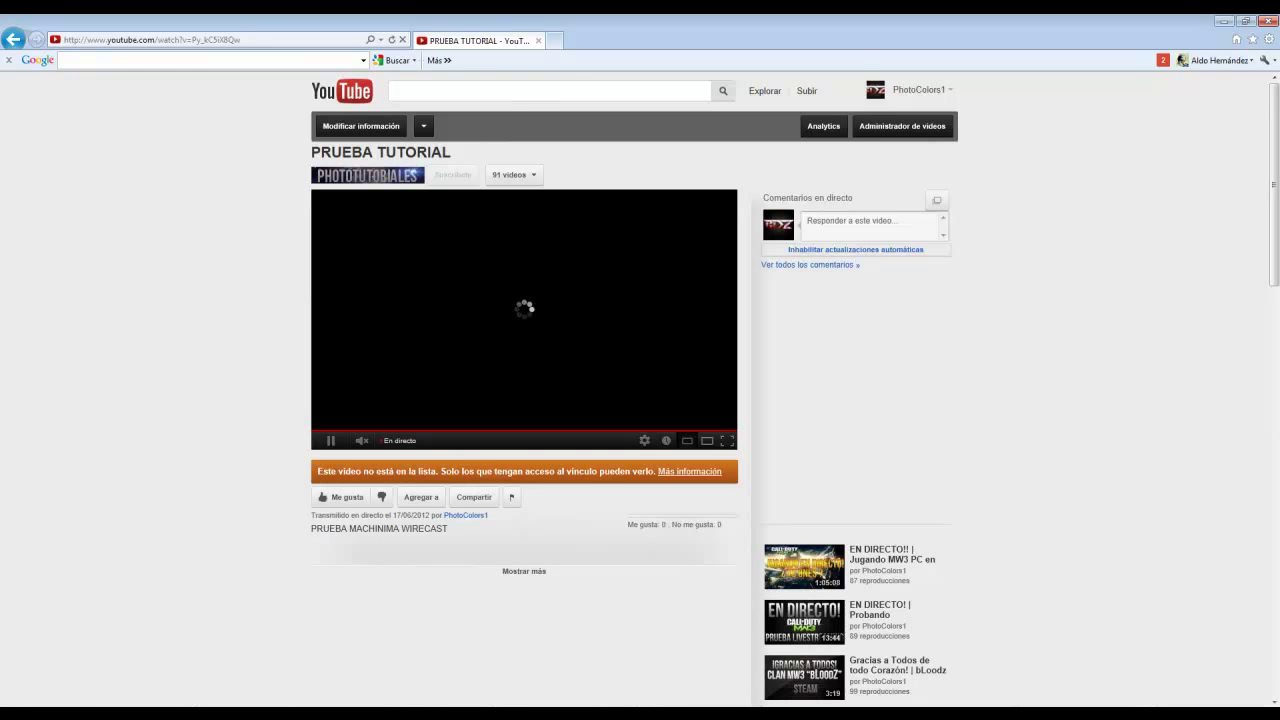
key(alt+Tab)
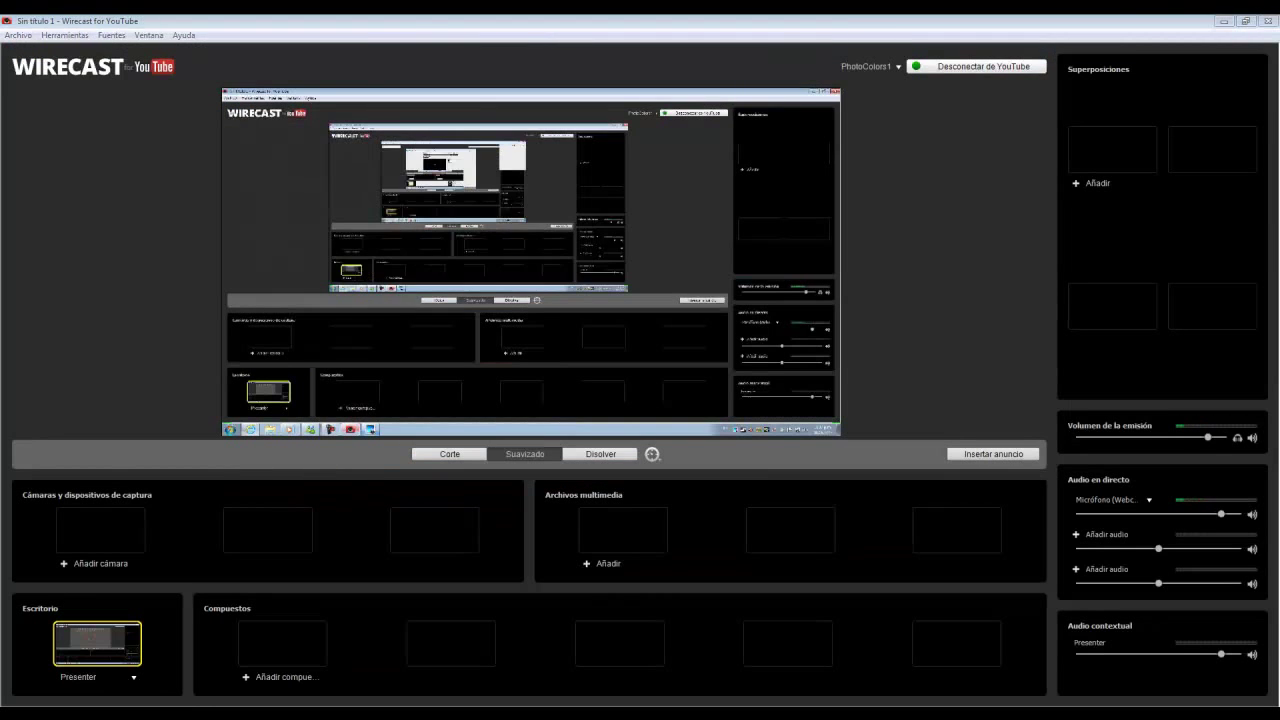
key(alt+Tab)
key(alt+Tab)
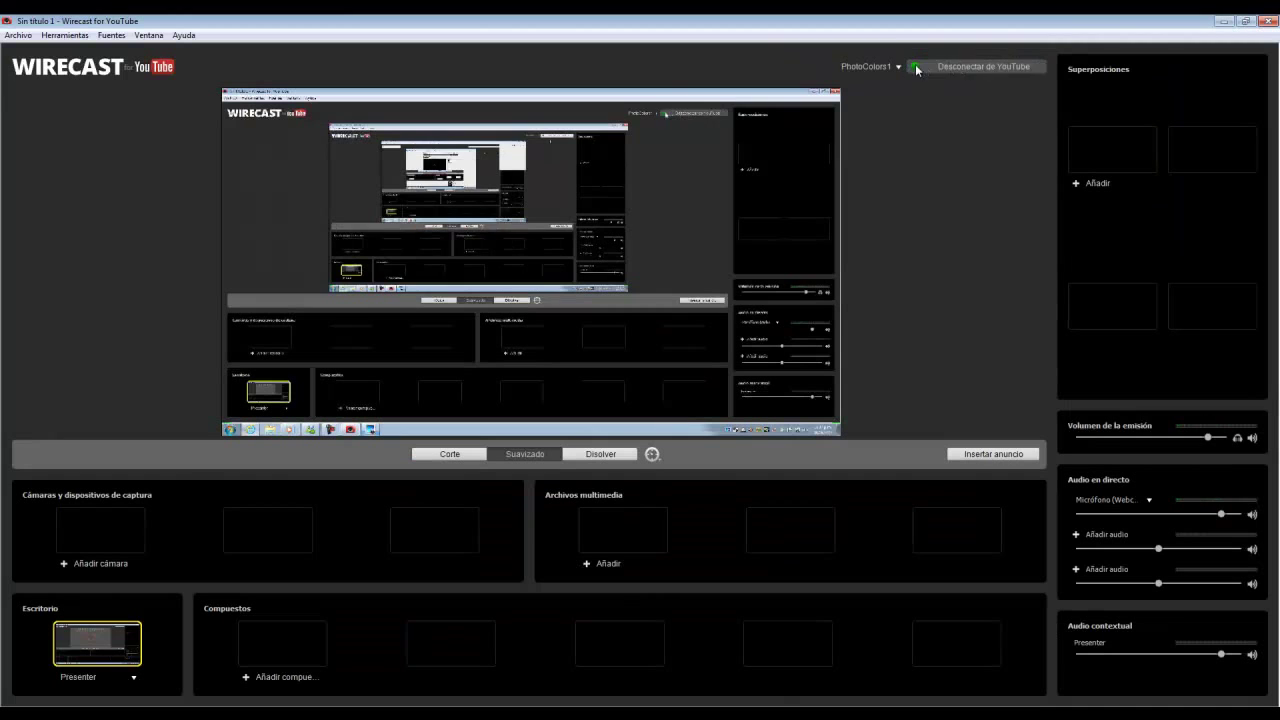
Disconnect from YouTube and reconnect using the second pending PRUEBA TUTORIAL event, with the 360p format and the Primario server.
click(975, 66)
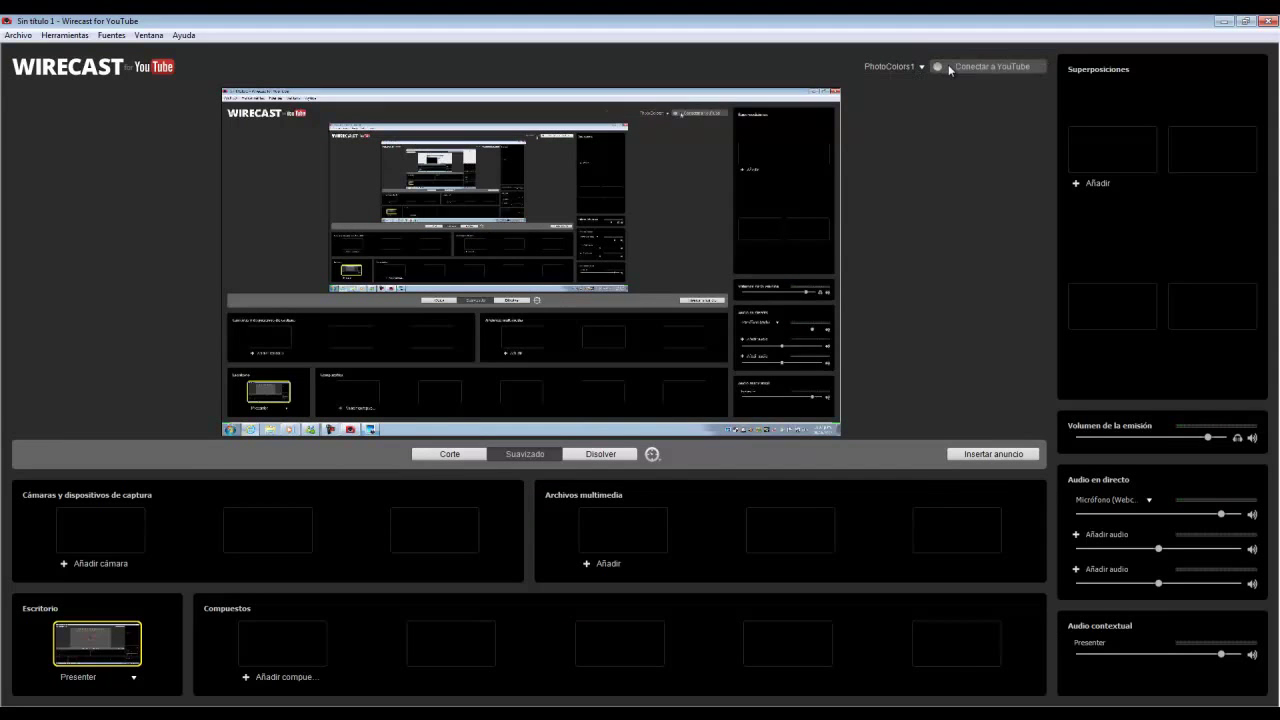
click(985, 66)
click(641, 331)
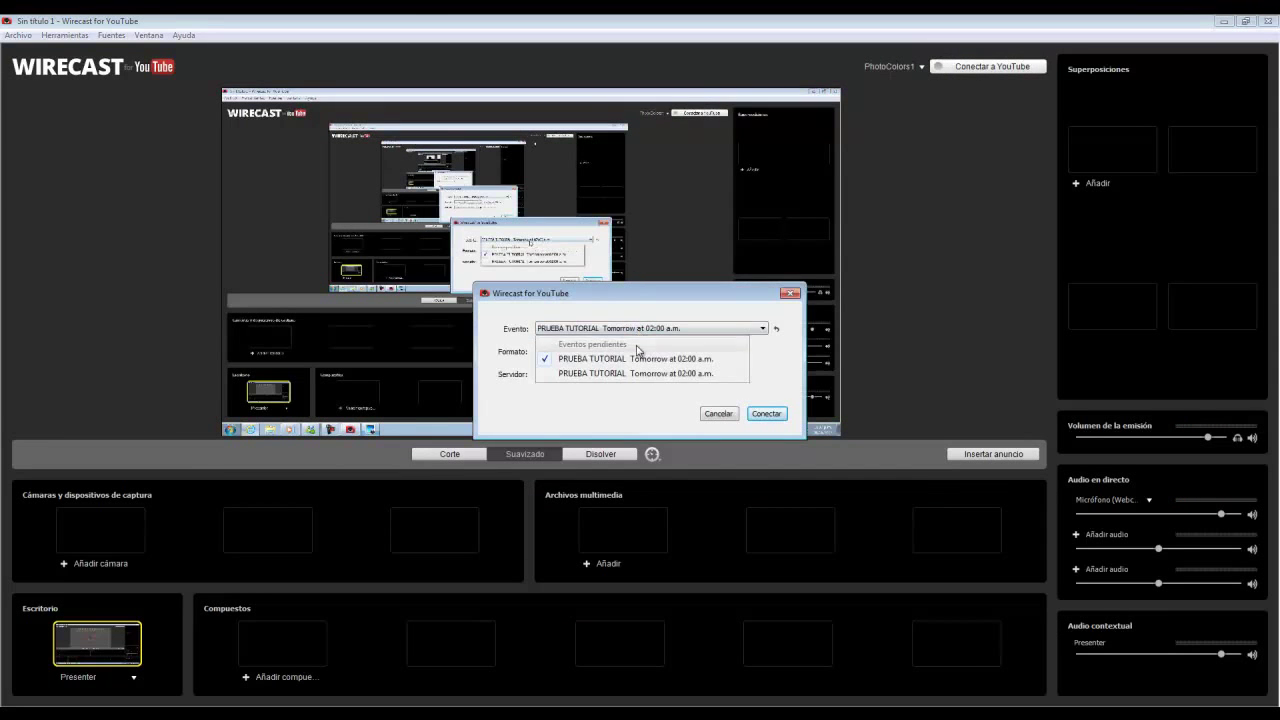
click(632, 373)
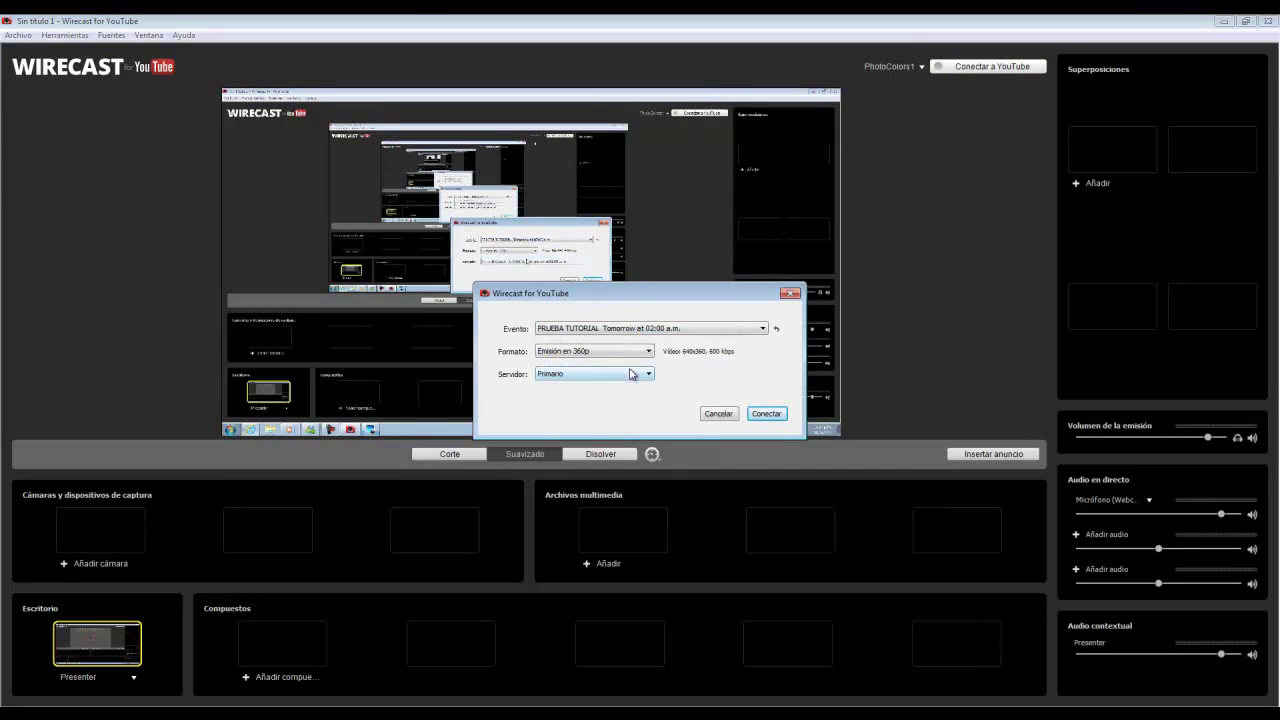
click(765, 413)
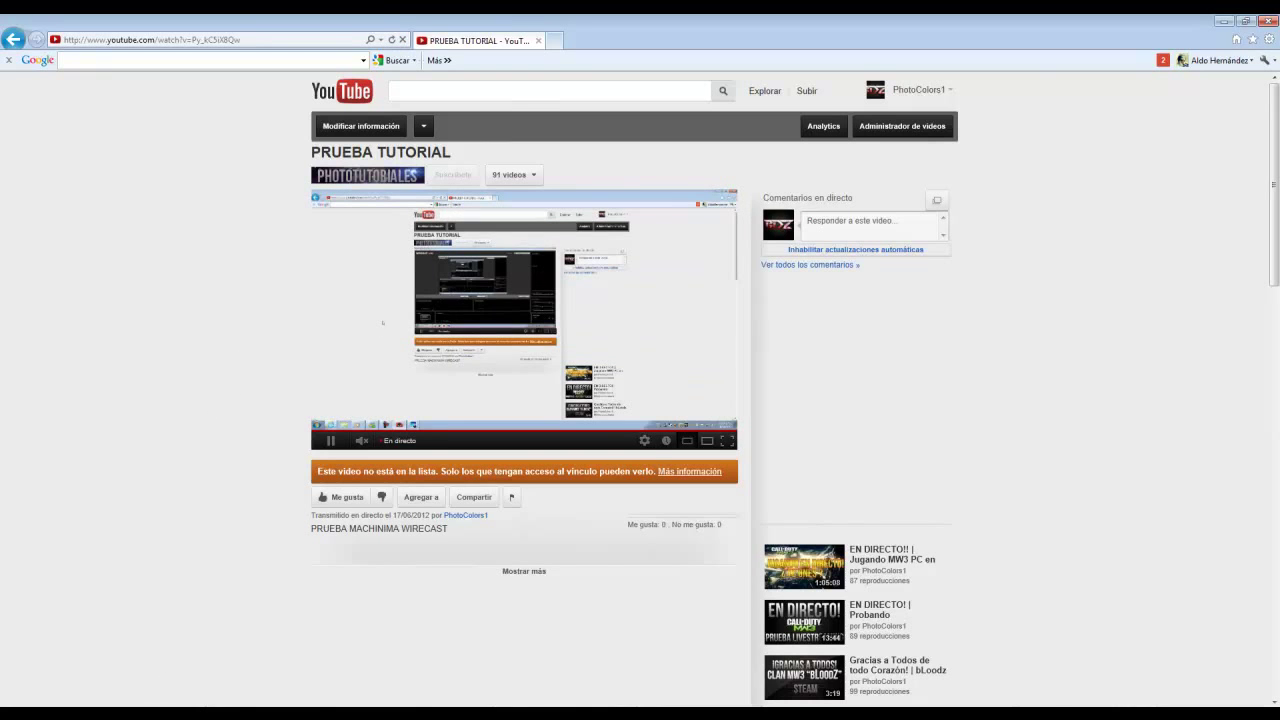
Return to Wirecast and review the device options of the first live audio source, keeping the webcam microphone.
key(alt+Tab)
click(1140, 505)
click(1130, 538)
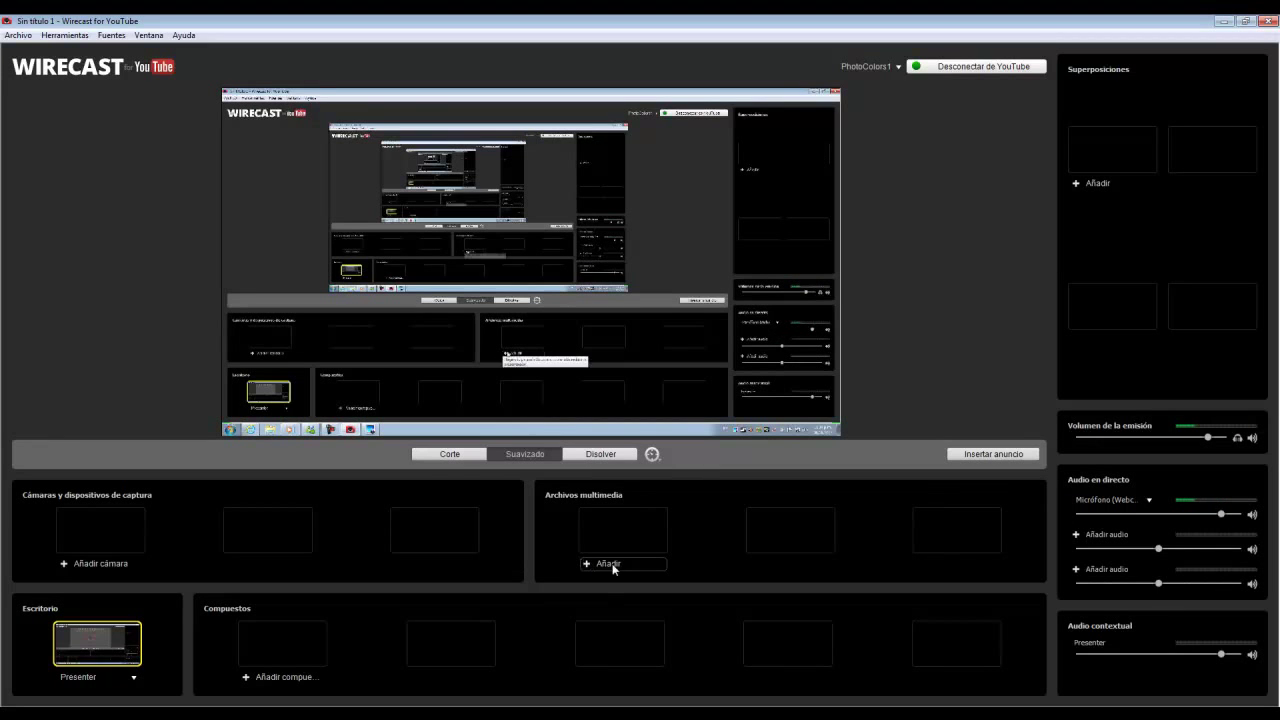
Add the Logitech Webcam 200 as the first camera source and put it on air.
click(101, 562)
click(100, 593)
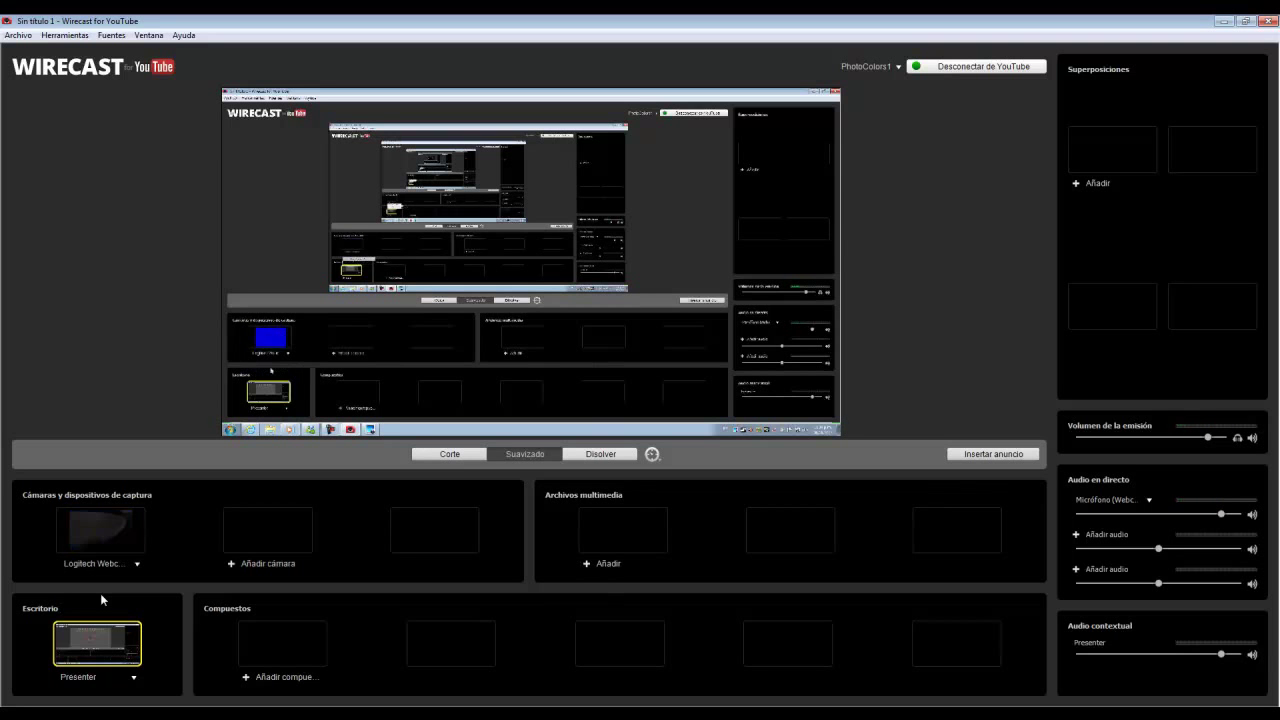
click(100, 530)
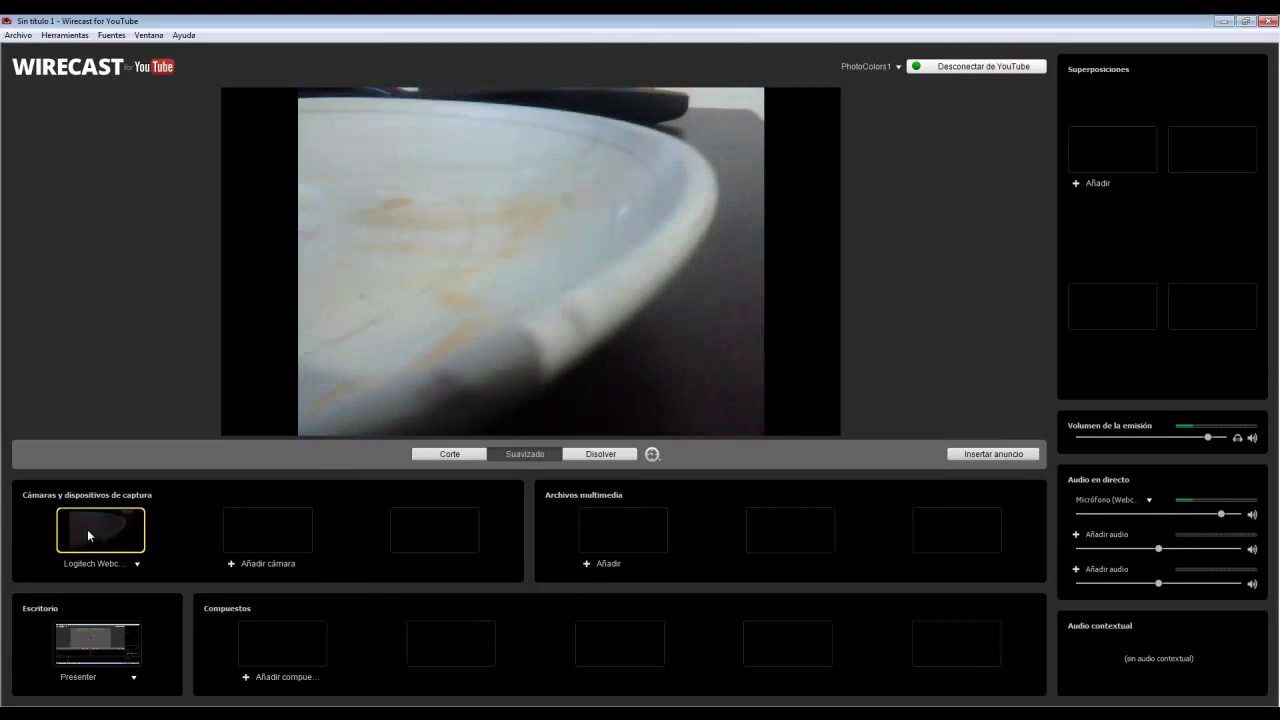
Remove the Logitech webcam source and put the Presenter desktop source back on air.
click(115, 565)
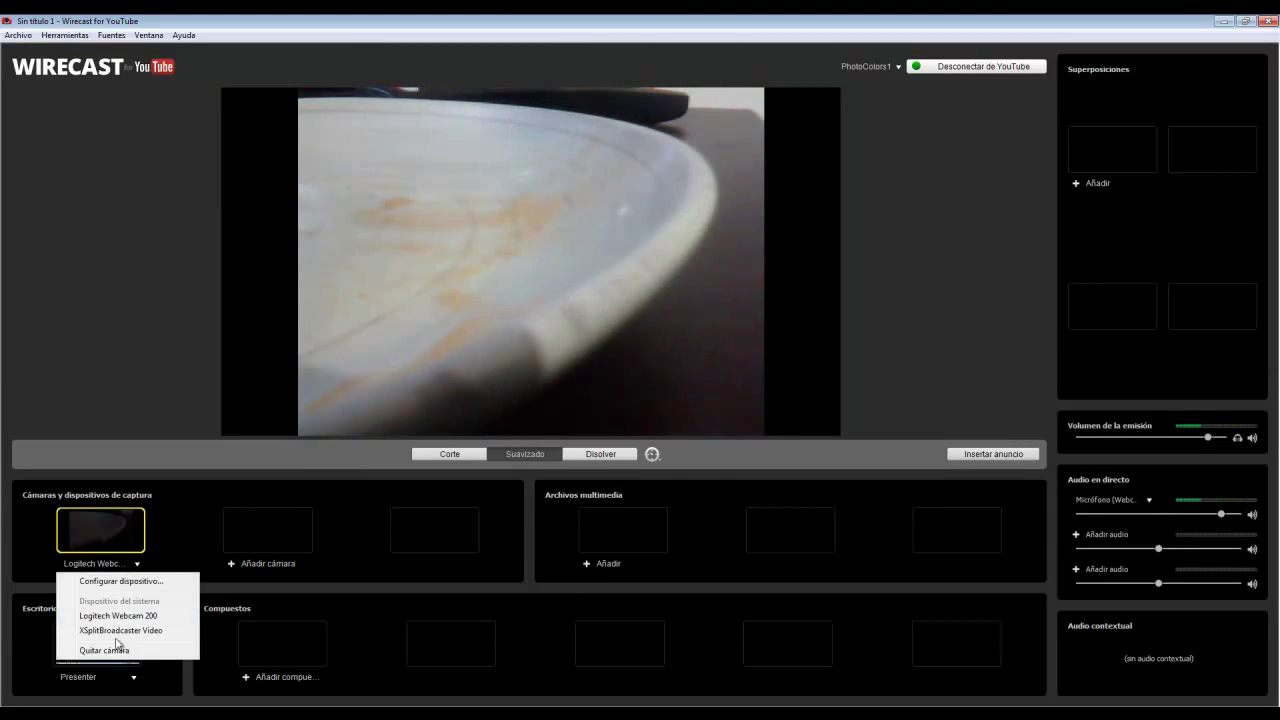
click(118, 651)
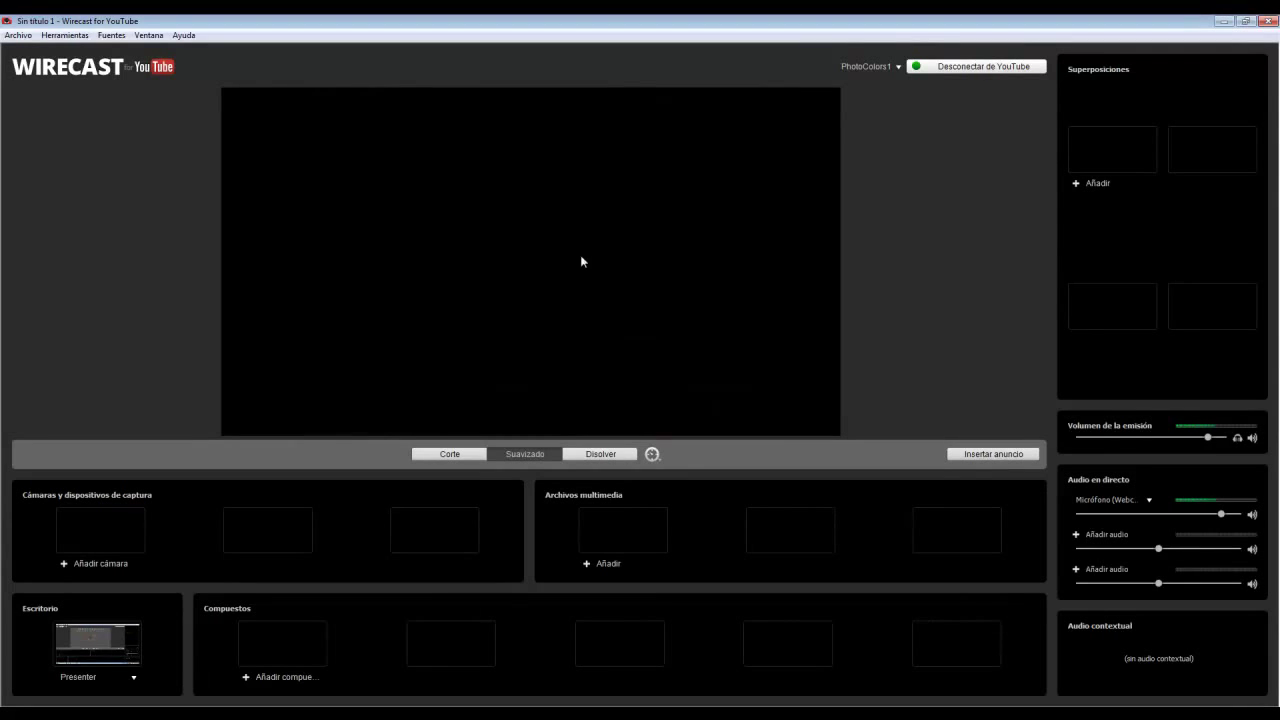
click(111, 651)
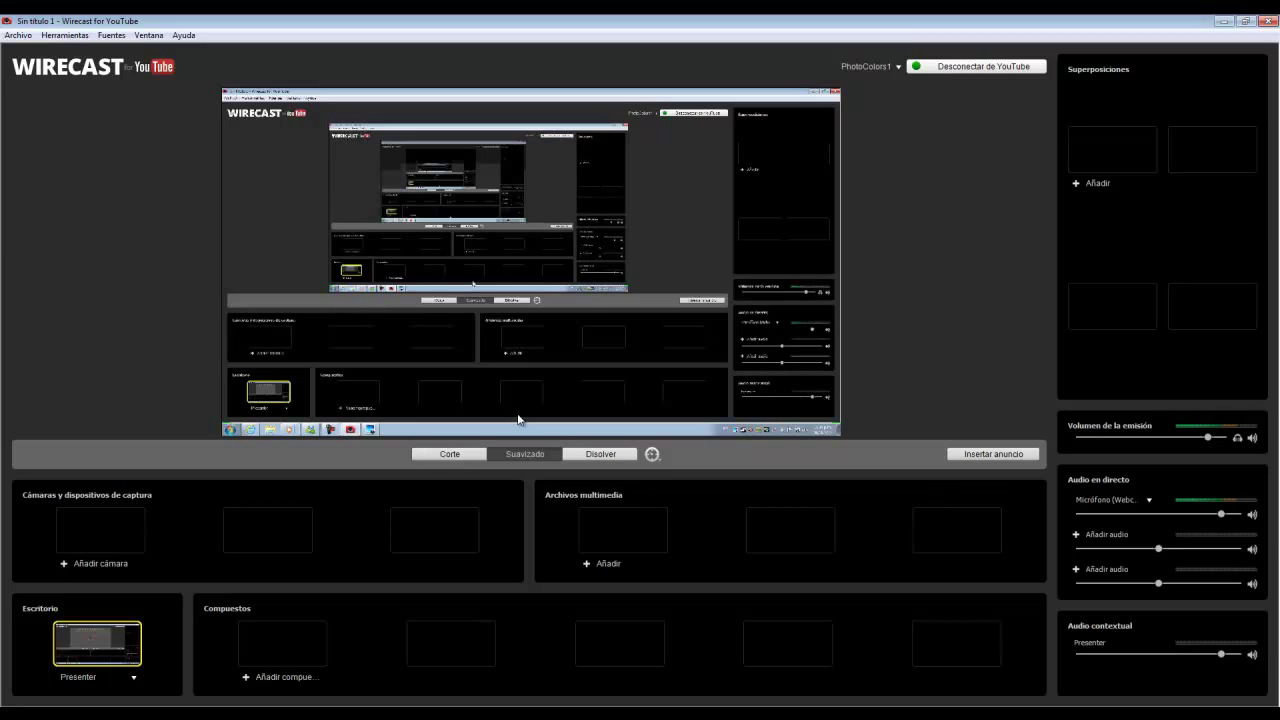
Switch to YouTube in the browser and open the live events list in the video manager.
key(alt+Tab)
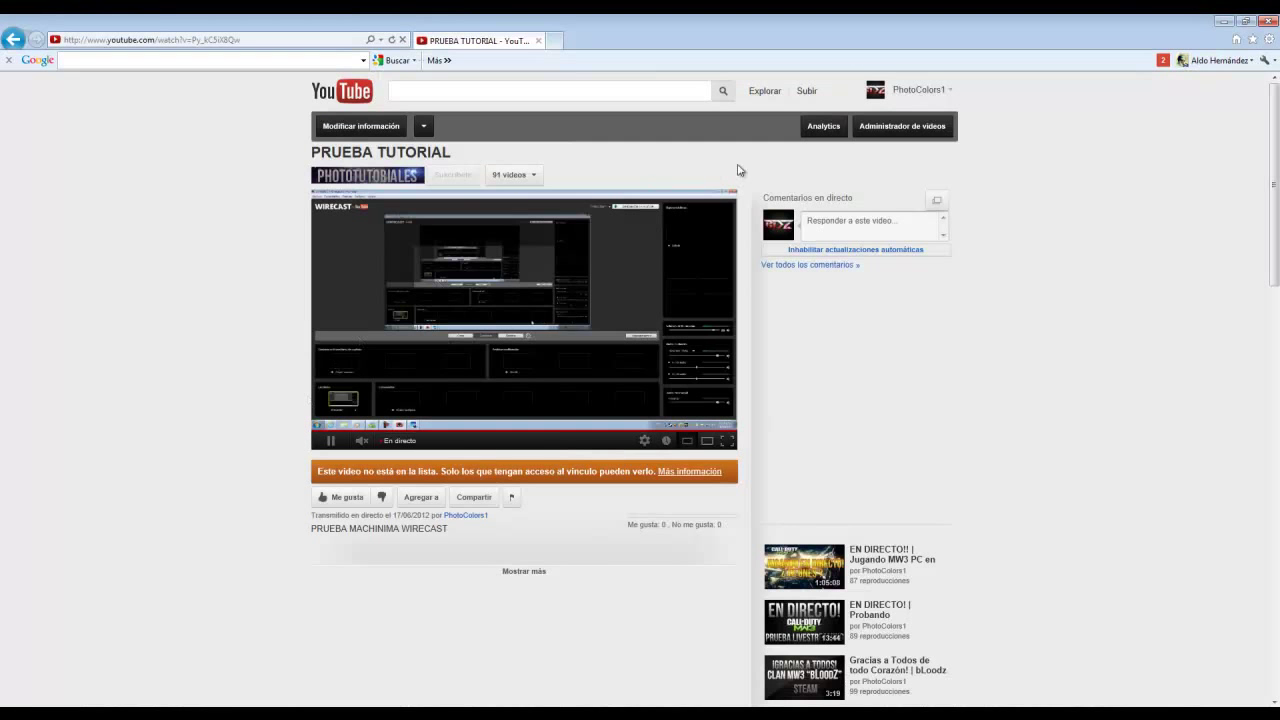
click(902, 128)
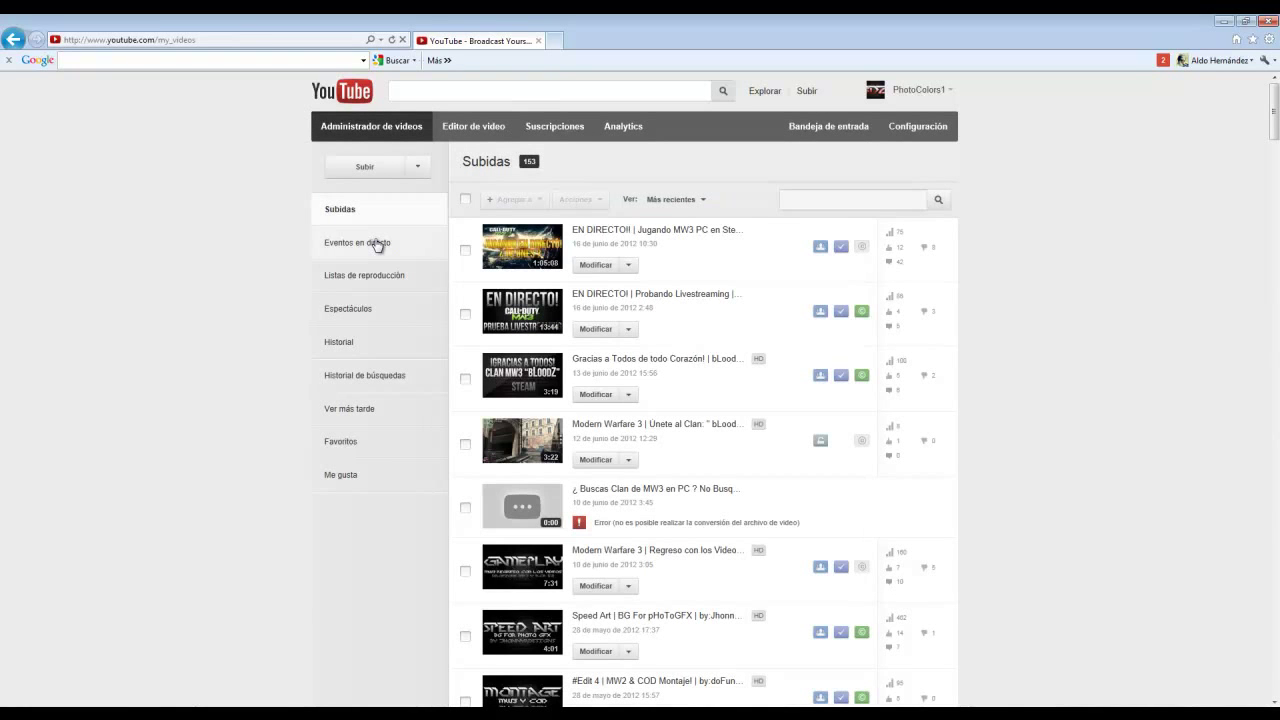
click(377, 244)
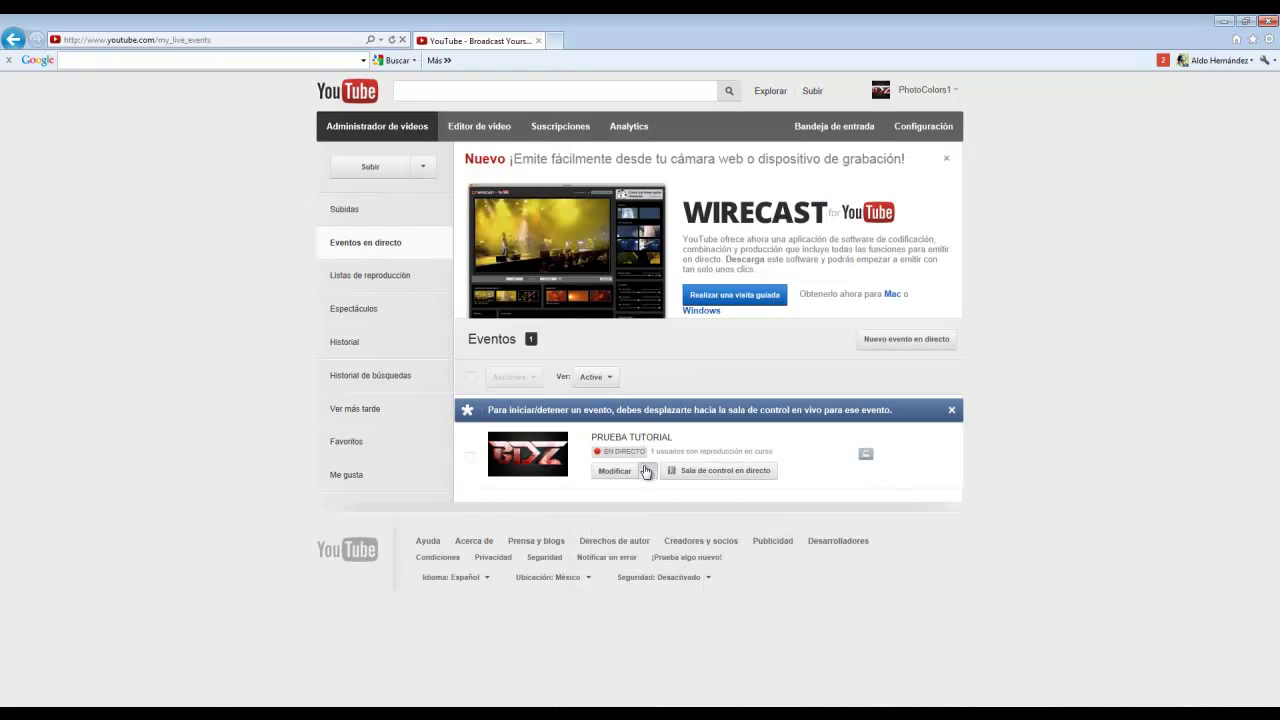
Open the live control room of the PRUEBA TUTORIAL event and stop its broadcast, accepting the confirmation.
click(646, 471)
click(618, 472)
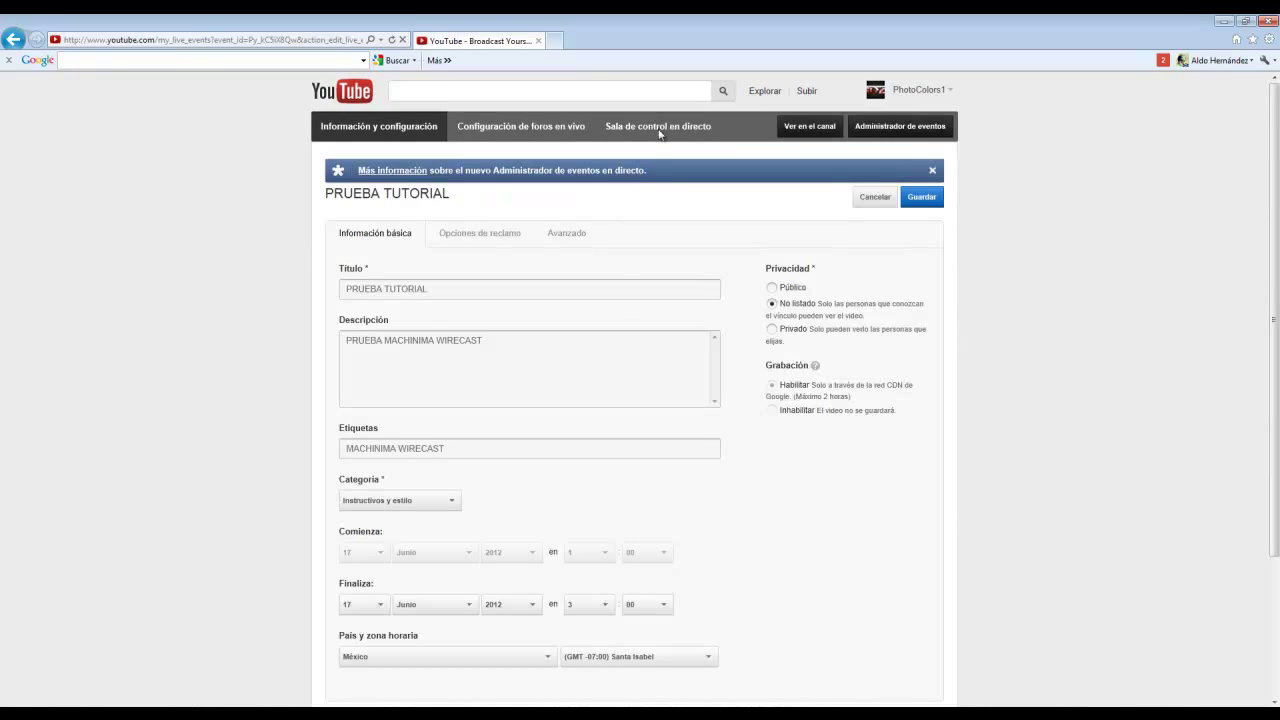
click(680, 127)
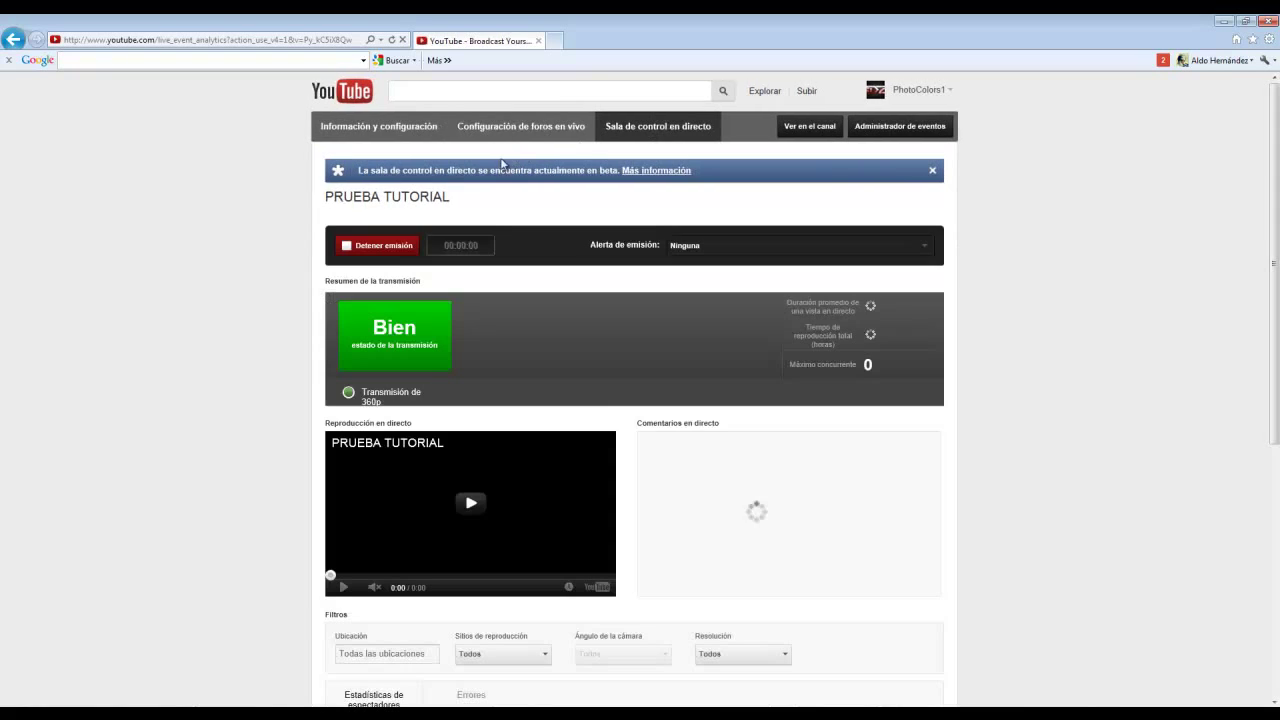
click(390, 250)
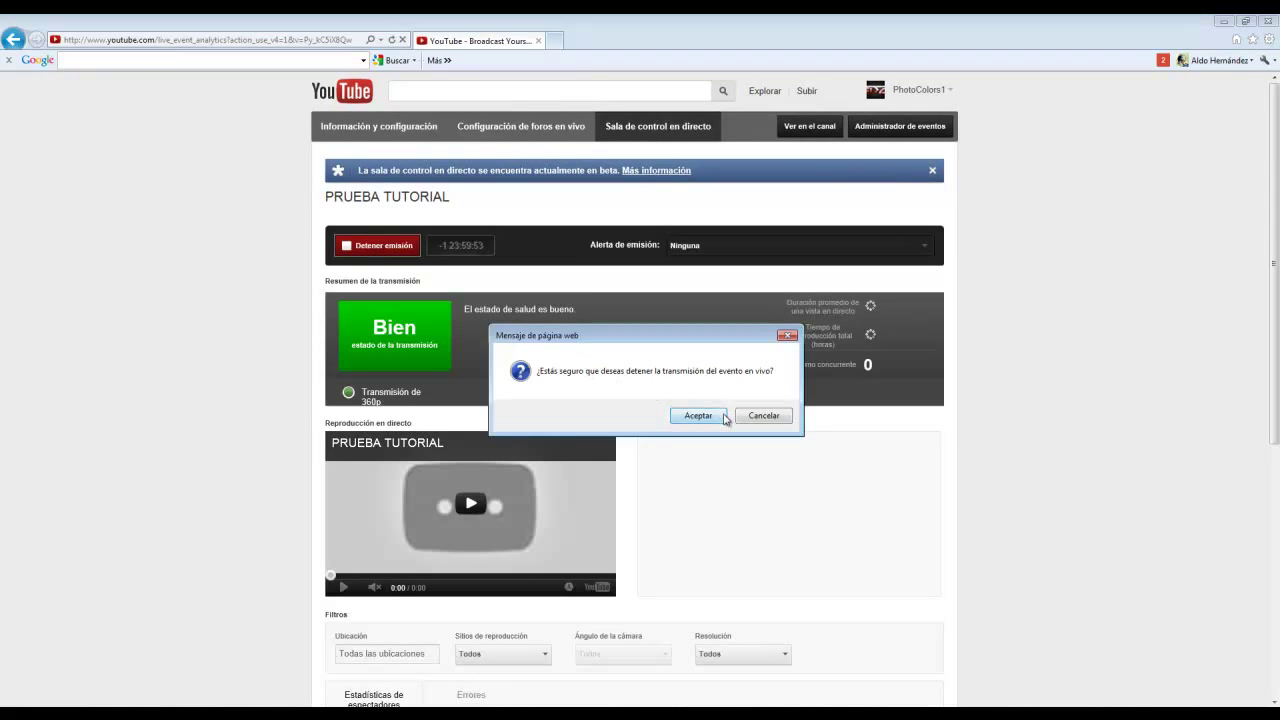
click(722, 416)
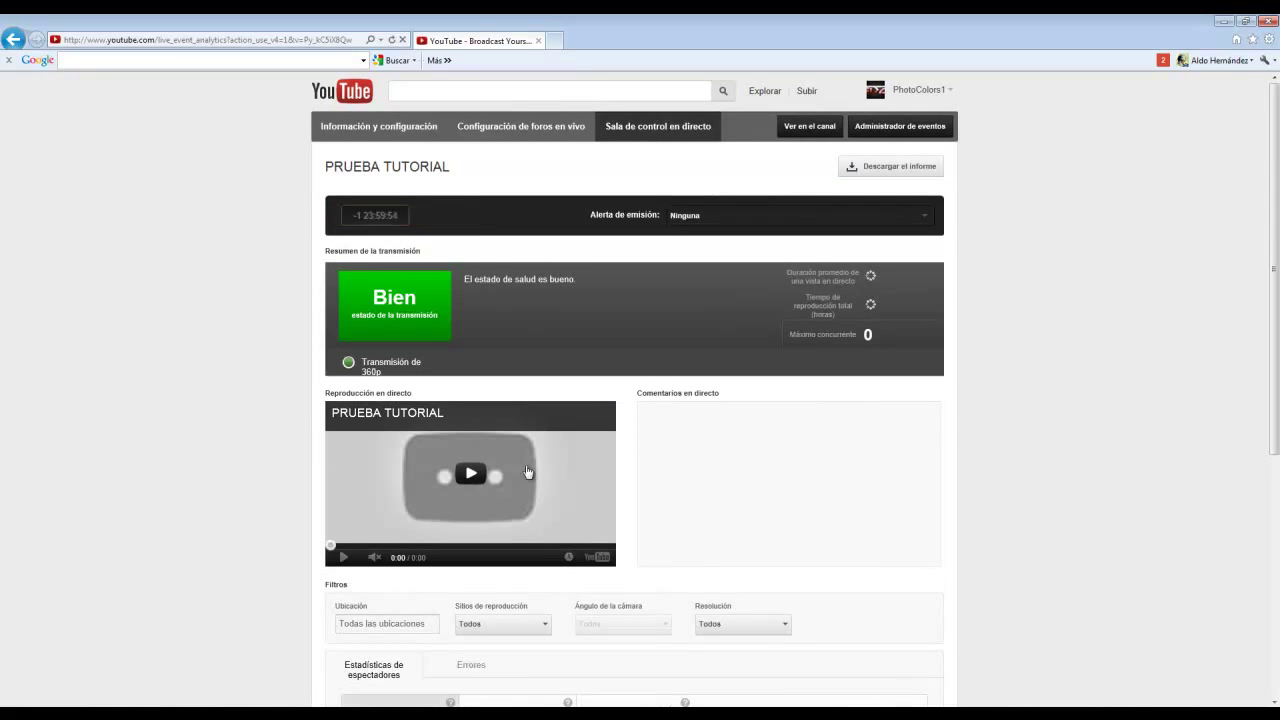